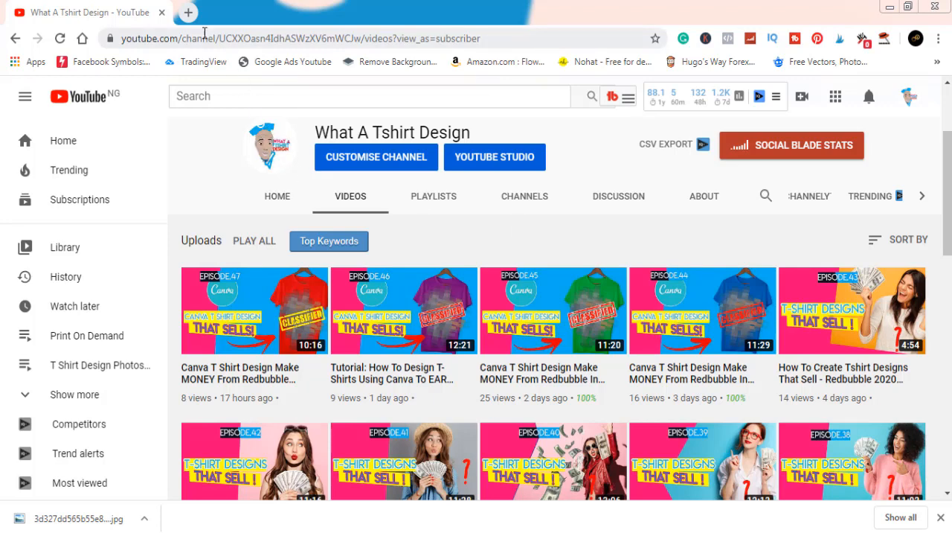
Step: Open Canva in a new browser tab and create a custom-size design of 4500 × 5400 px
left_click(189, 14)
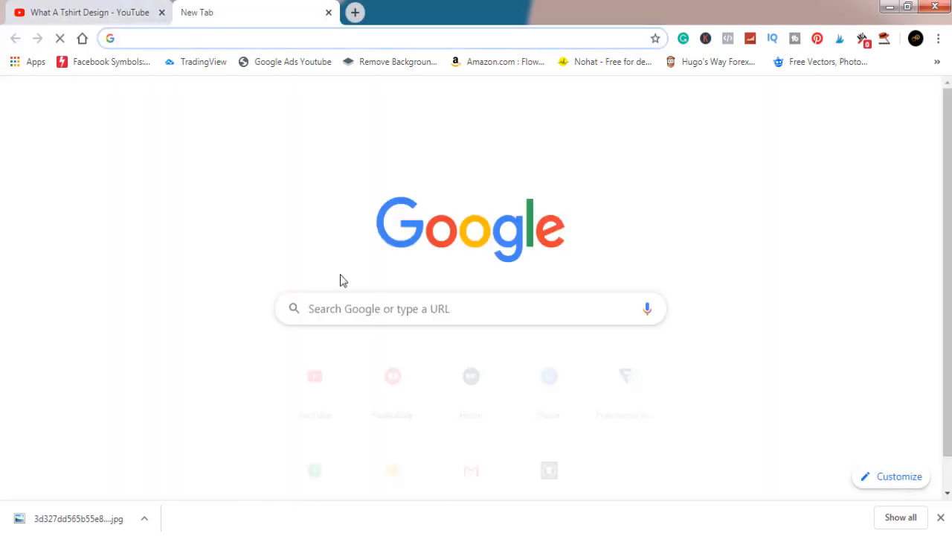
left_click(558, 385)
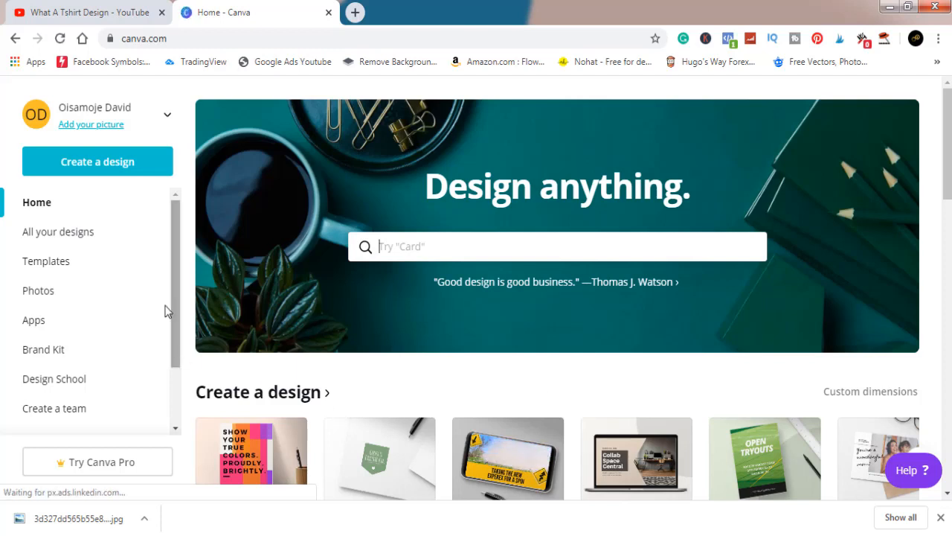
left_click(103, 170)
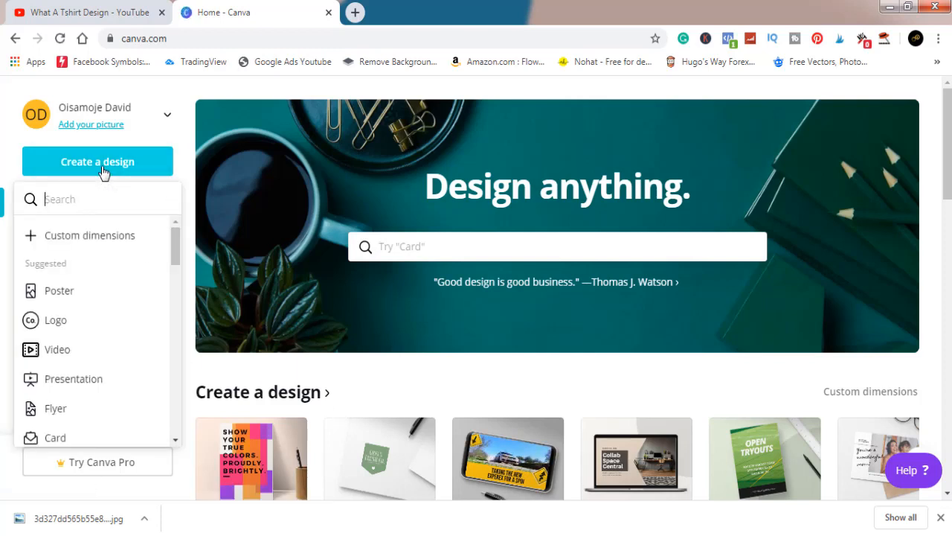
left_click(102, 235)
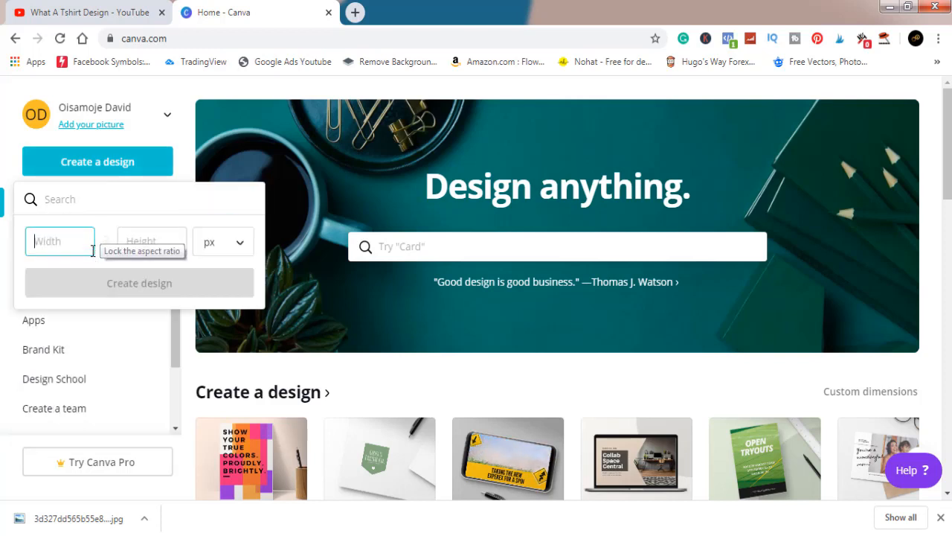
type("4500")
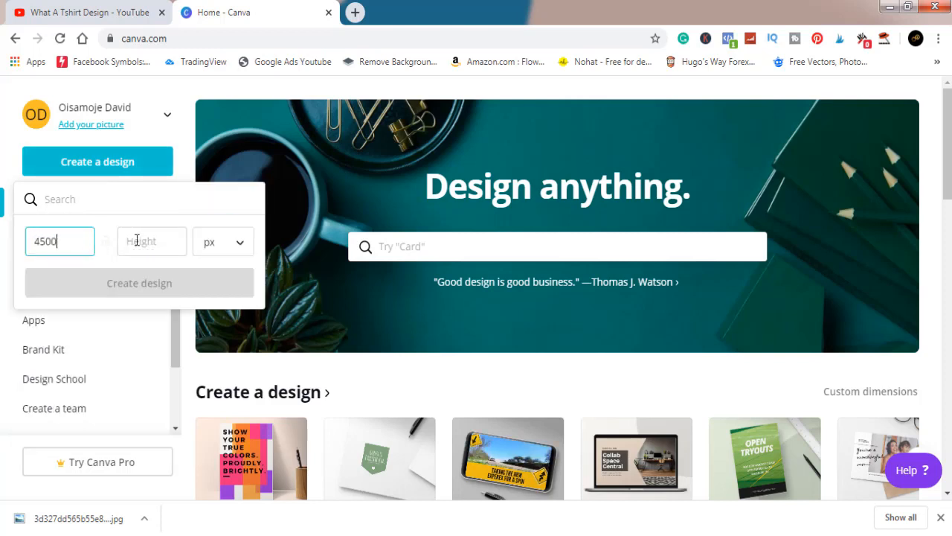
left_click(143, 240)
type("5400")
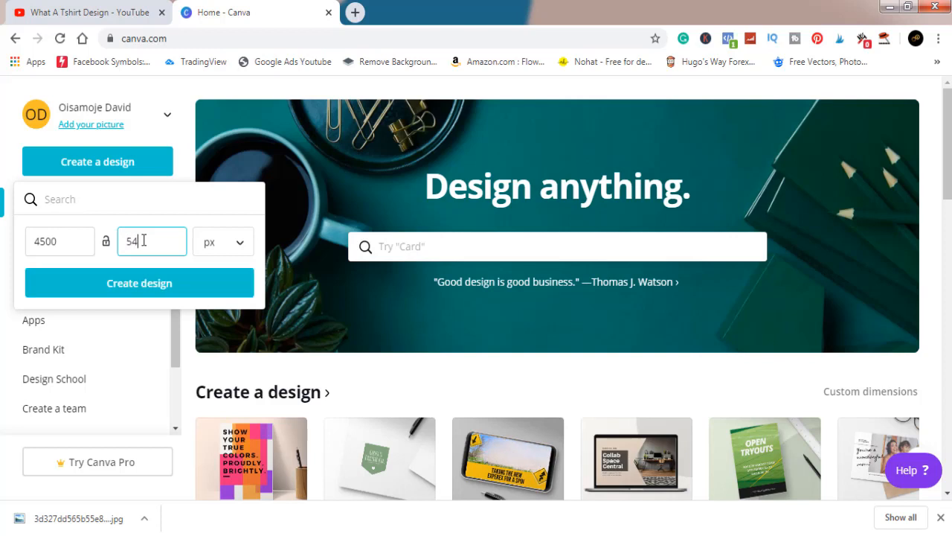
left_click(213, 250)
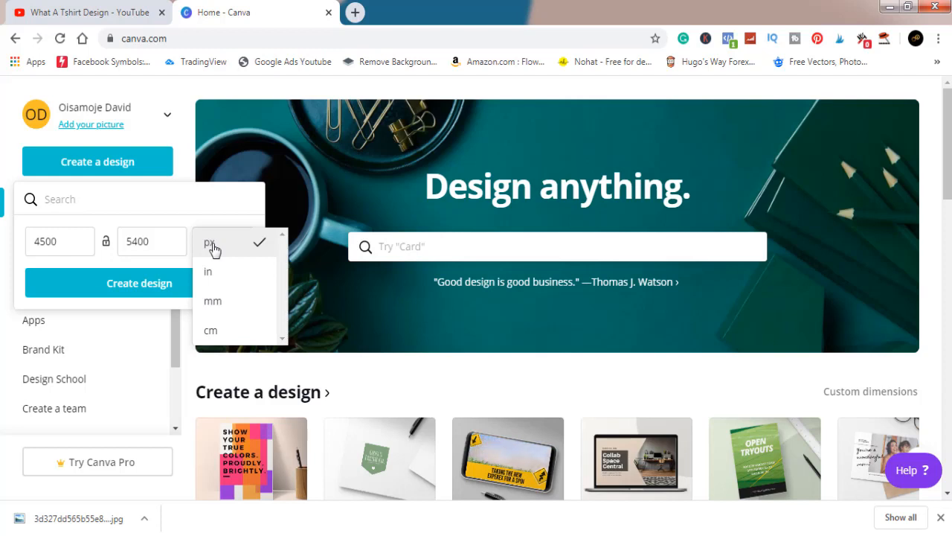
left_click(213, 250)
left_click(163, 290)
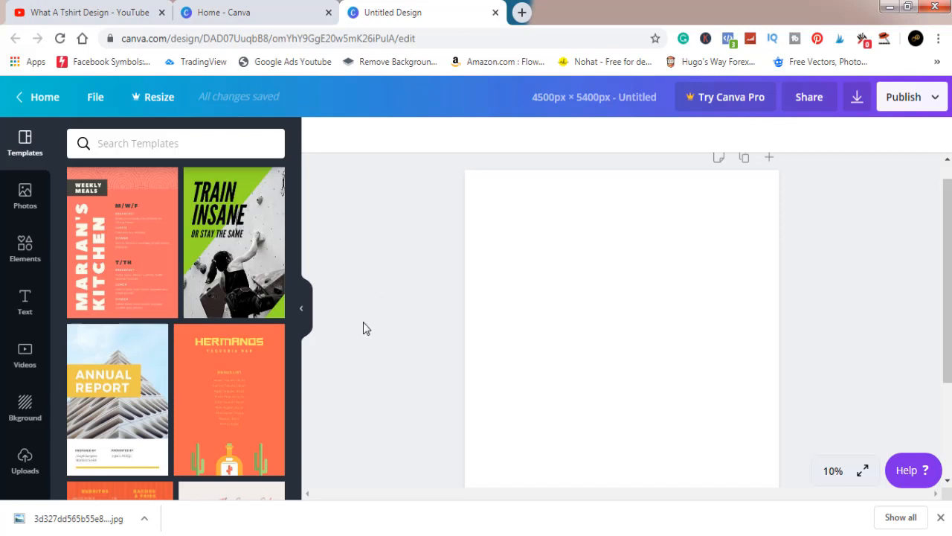
Step: Upload the nyc image from the Pictures library to the design's uploads
left_click(24, 457)
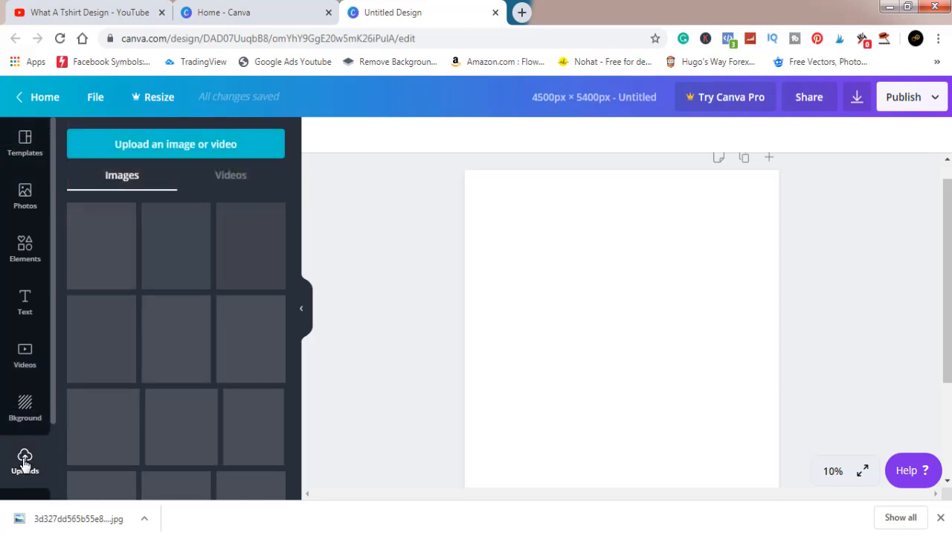
left_click(170, 149)
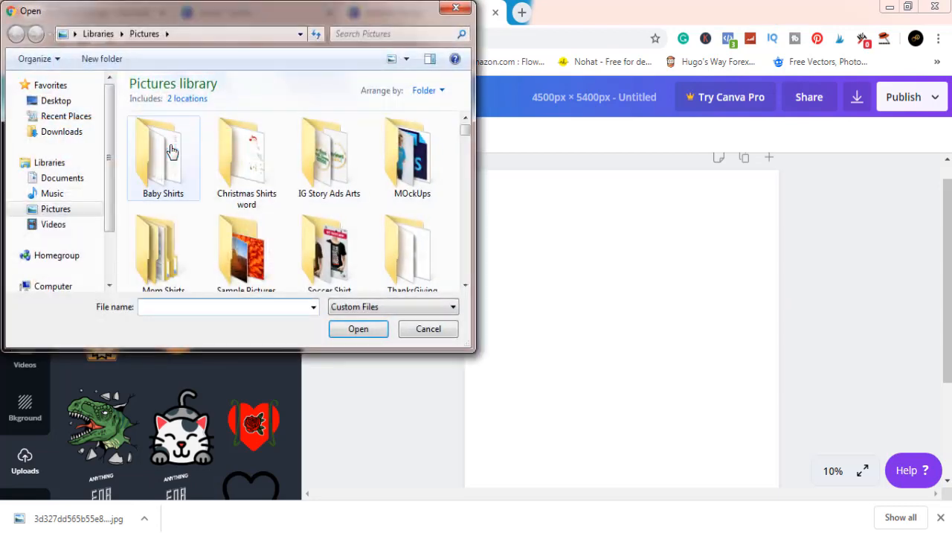
left_click(165, 256)
key("n")
key("y")
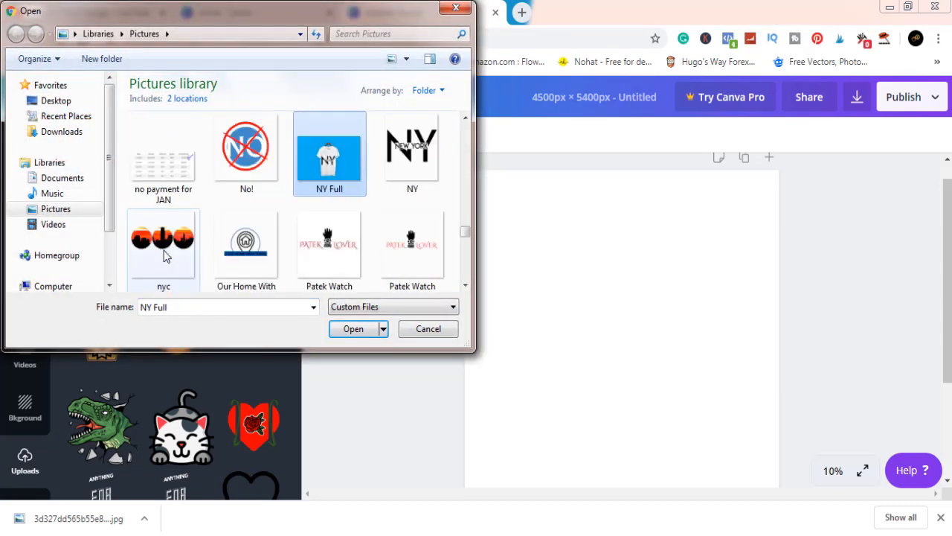
left_click(170, 248)
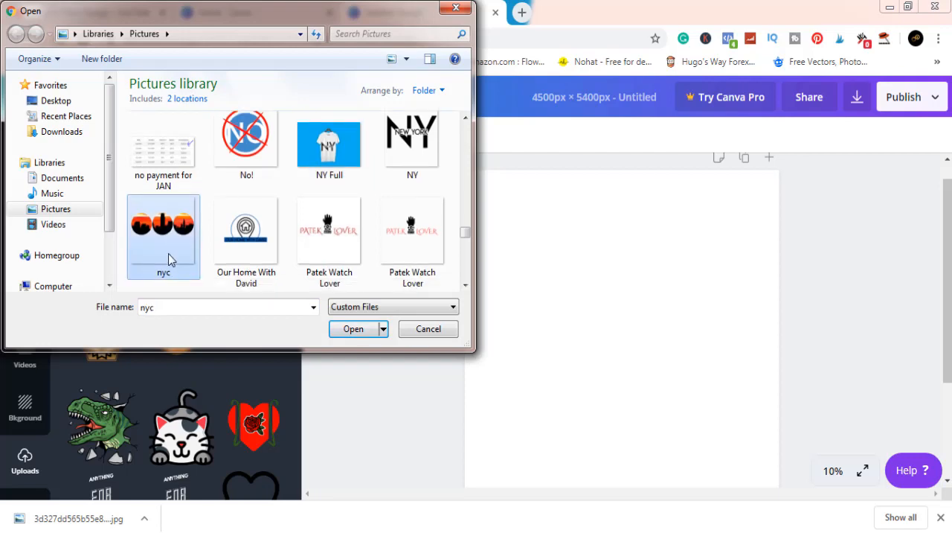
left_click(339, 331)
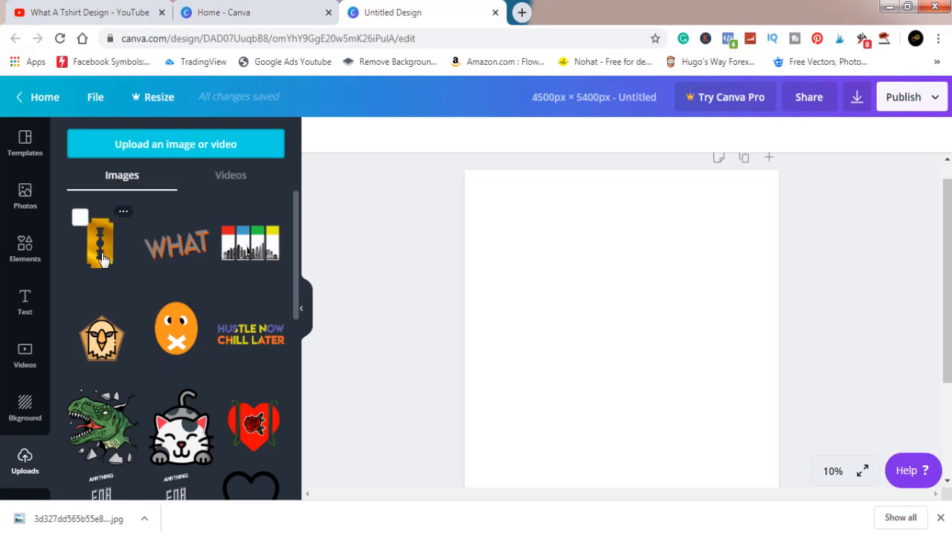
left_click(189, 147)
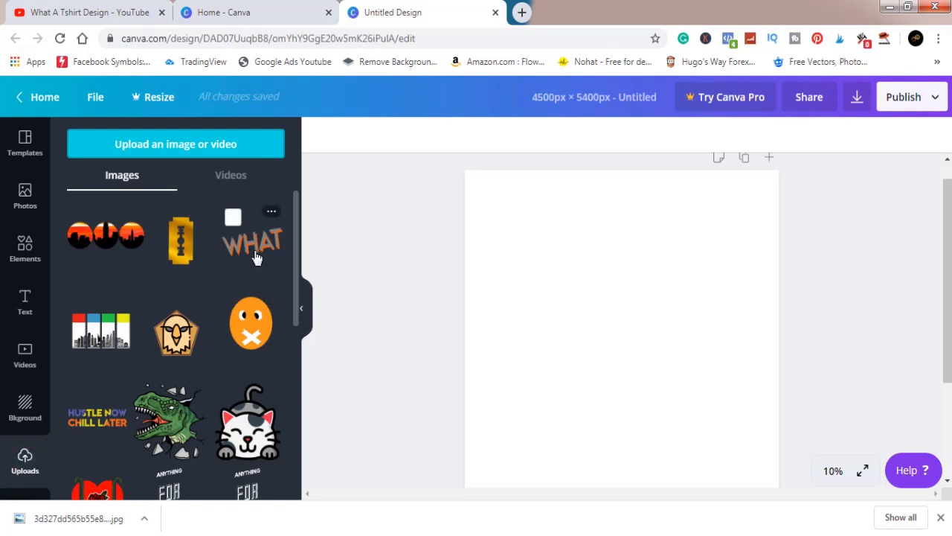
Step: Add the uploaded skyline circles image to the page, enlarge it to nearly the page width and centre it
left_click(120, 242)
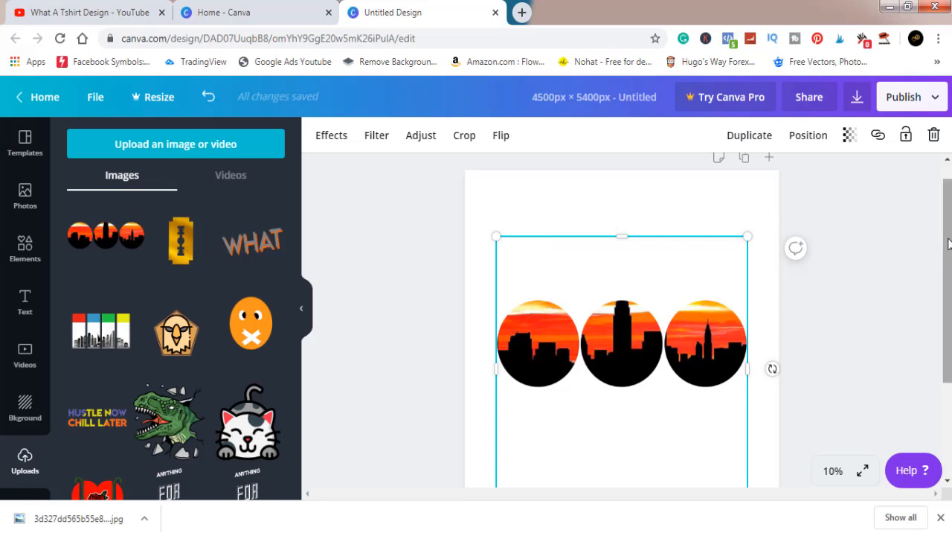
scroll(950, 269, "down", 2)
scroll(950, 269, "down", 3)
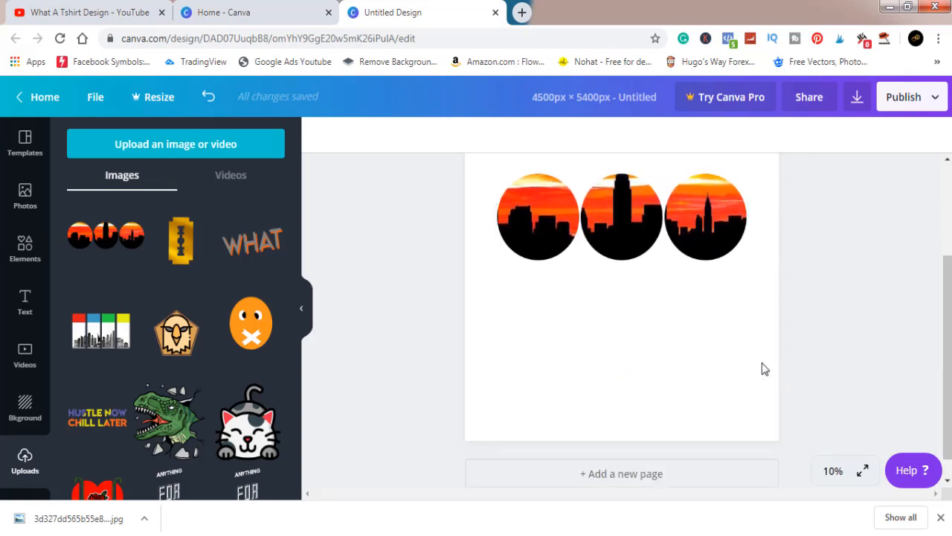
left_click(695, 209)
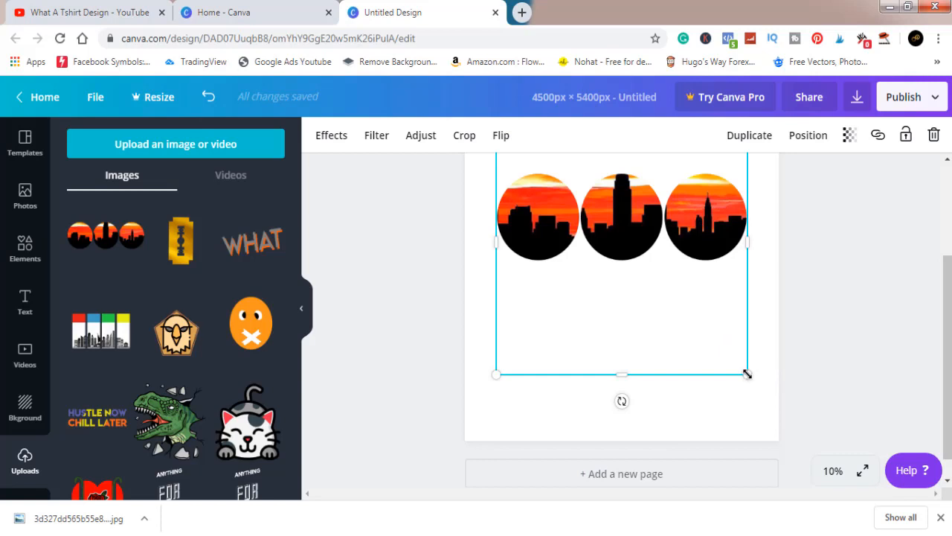
left_click_drag(747, 373, 768, 402)
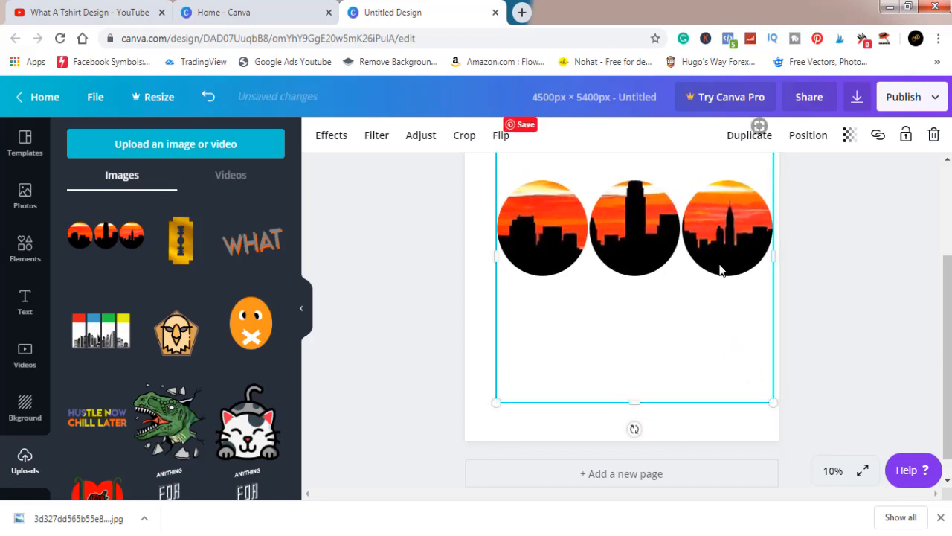
left_click_drag(722, 265, 708, 242)
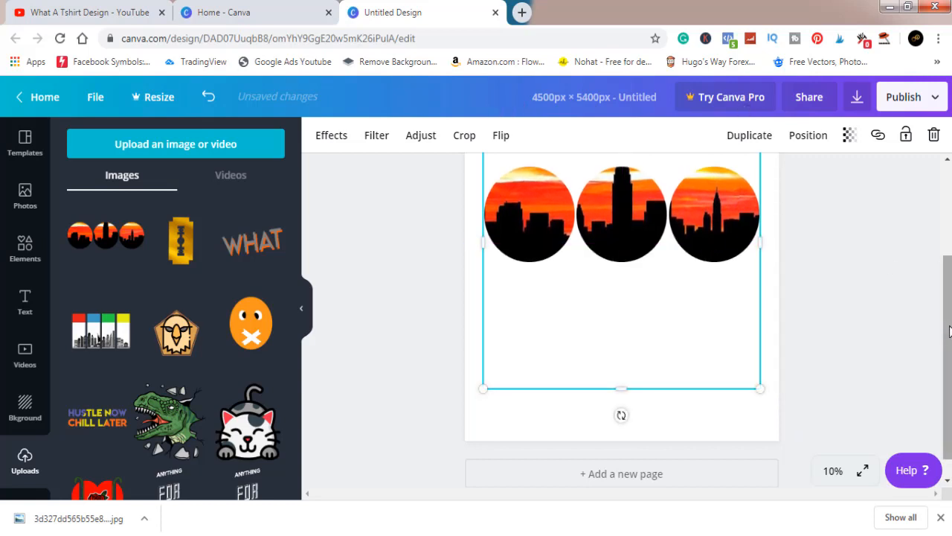
scroll(945, 330, "up", 3)
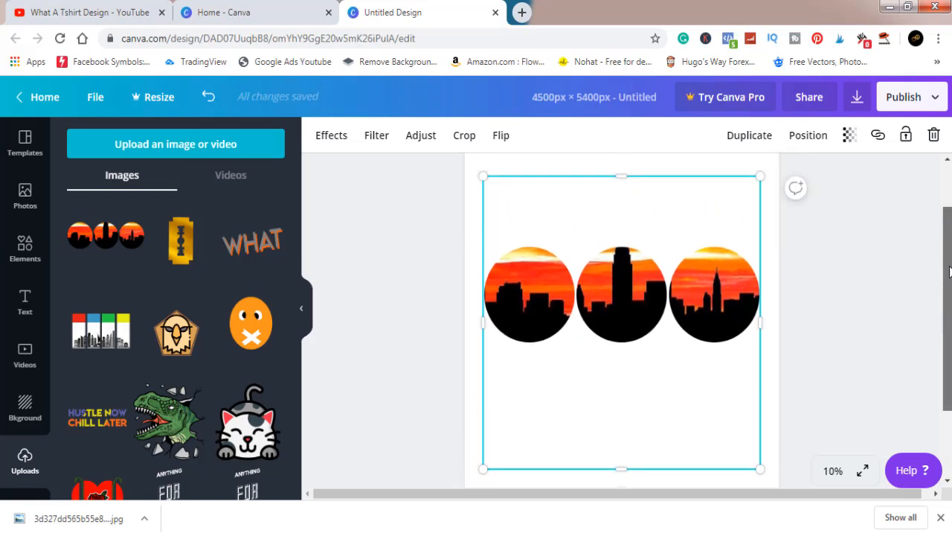
left_click(785, 337)
Step: Move the skyline circles image higher on the page to leave room beneath the circles
scroll(948, 268, "up", 2)
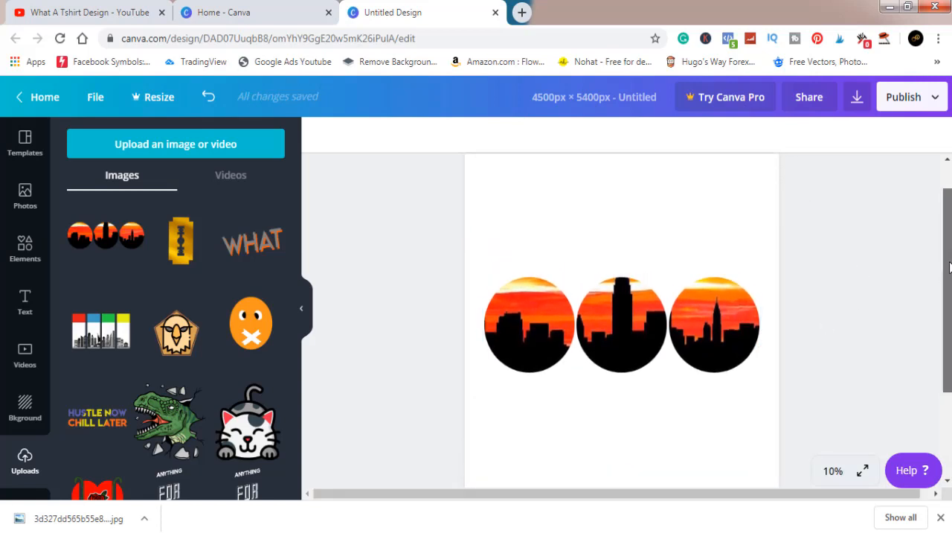
scroll(949, 273, "down", 2)
left_click(706, 362)
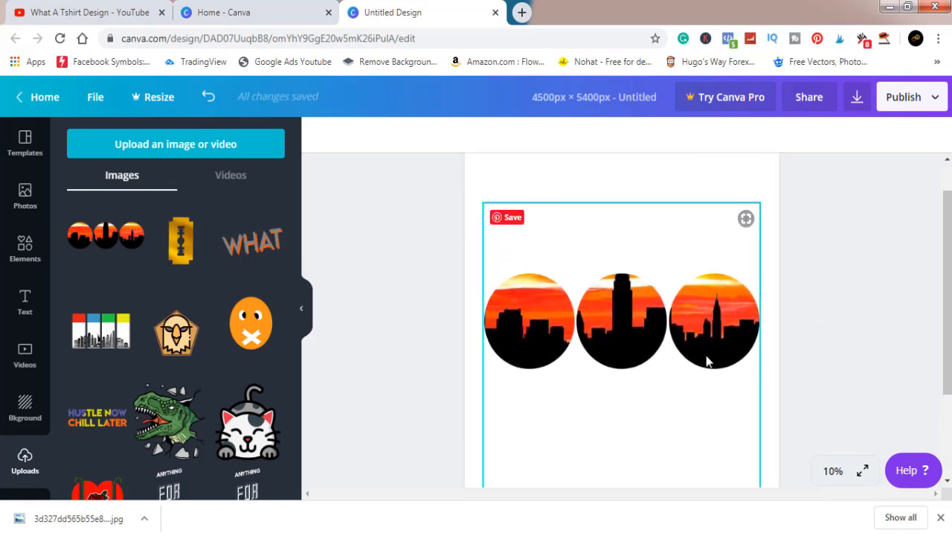
left_click_drag(703, 335, 704, 311)
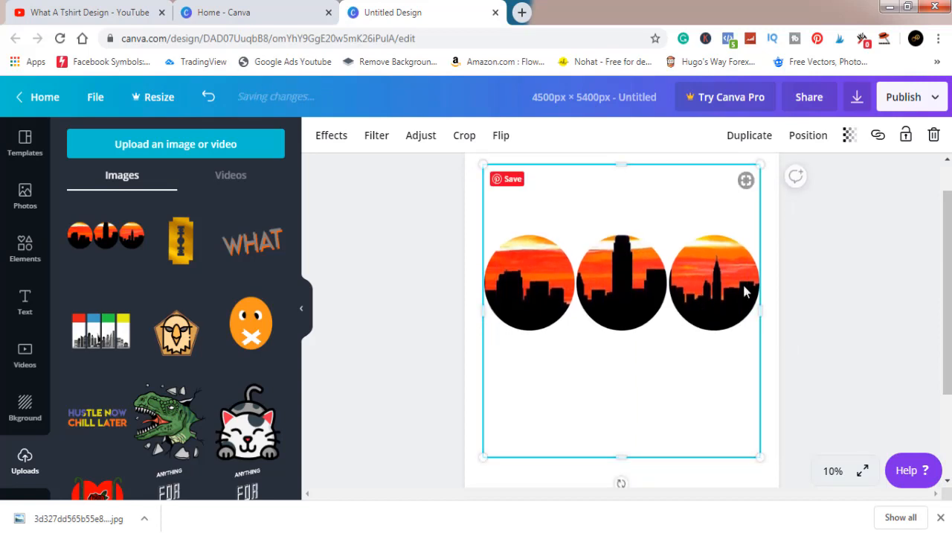
left_click(902, 296)
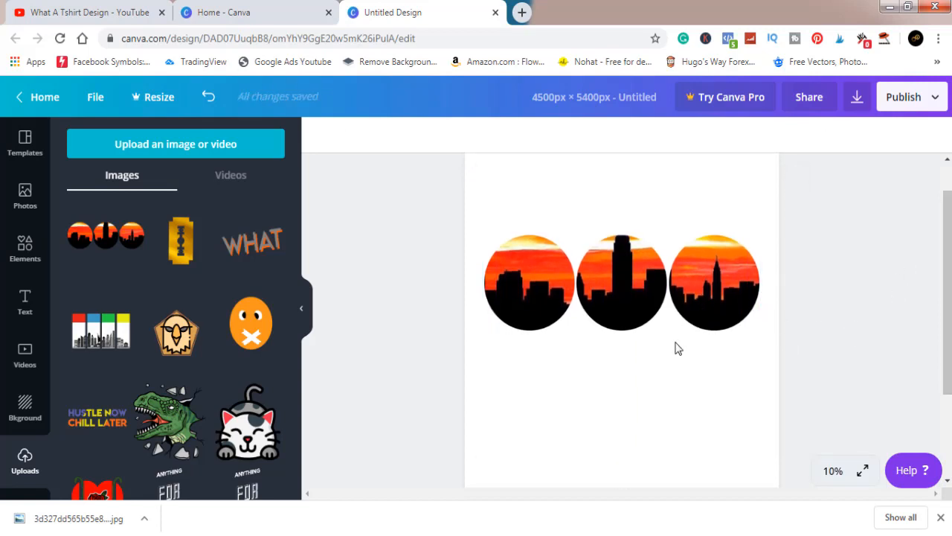
Step: Add the "Wild SALE" font combination and enlarge it to almost the circles' full width, centred below them
left_click(25, 311)
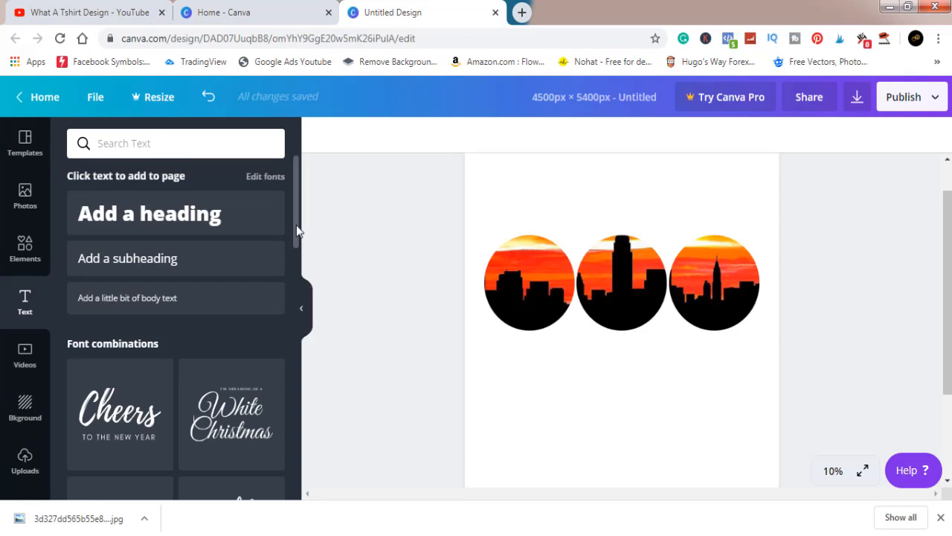
left_click_drag(296, 232, 299, 288)
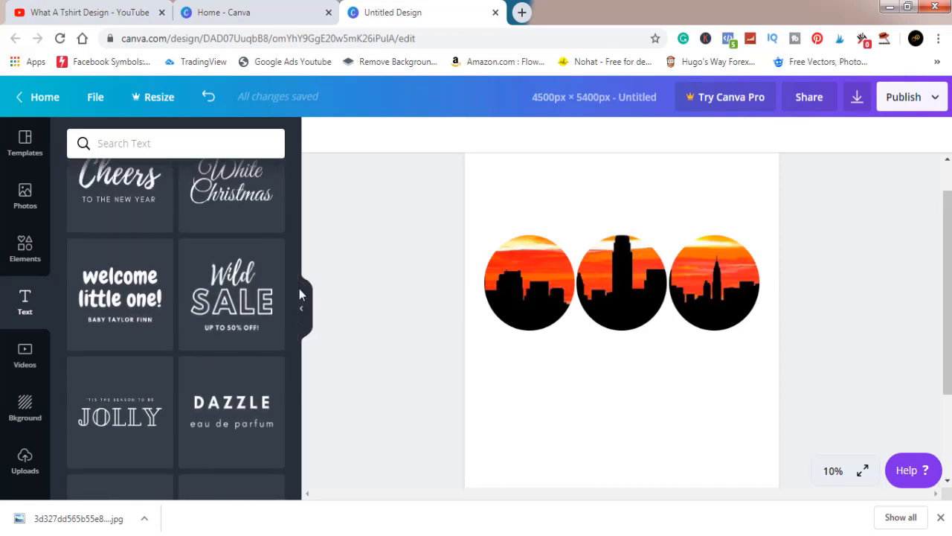
left_click(247, 308)
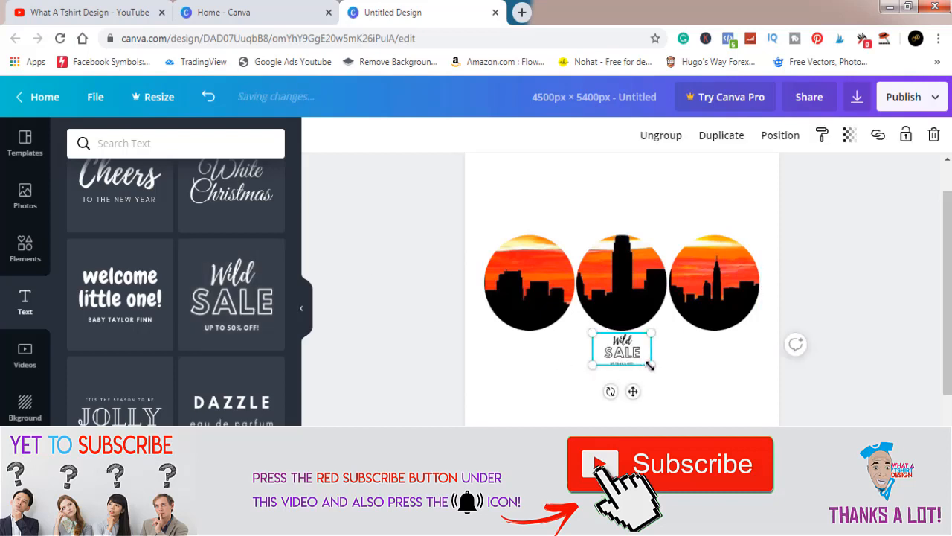
left_click_drag(683, 412, 805, 449)
left_click_drag(677, 391, 627, 386)
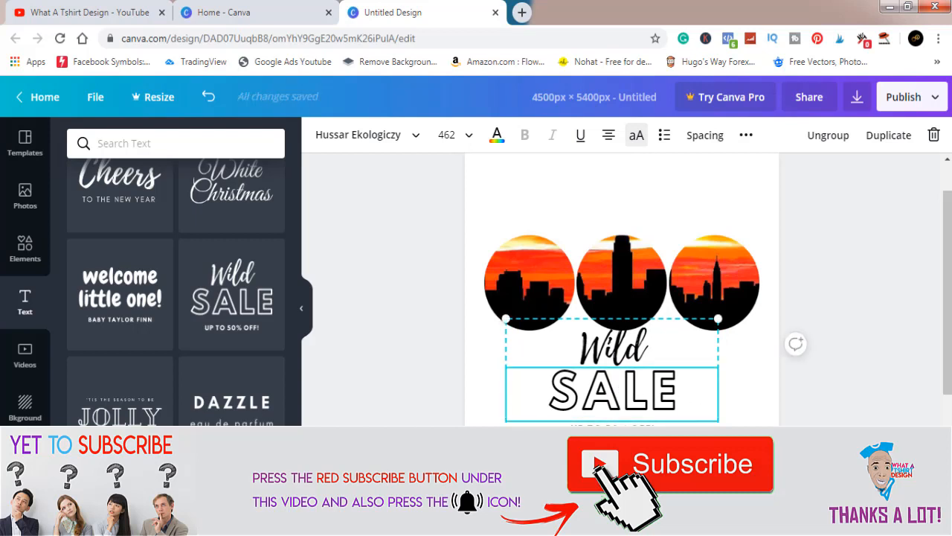
left_click_drag(718, 436, 768, 463)
left_click_drag(673, 387, 659, 388)
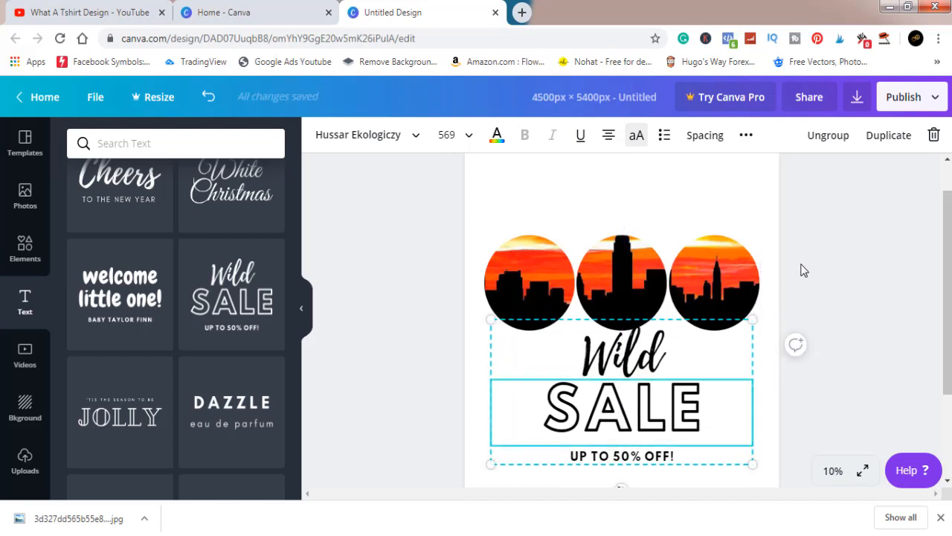
Step: Ungroup the font combination and delete its "Wild" and "UP TO 50% OFF!" lines
left_click(828, 140)
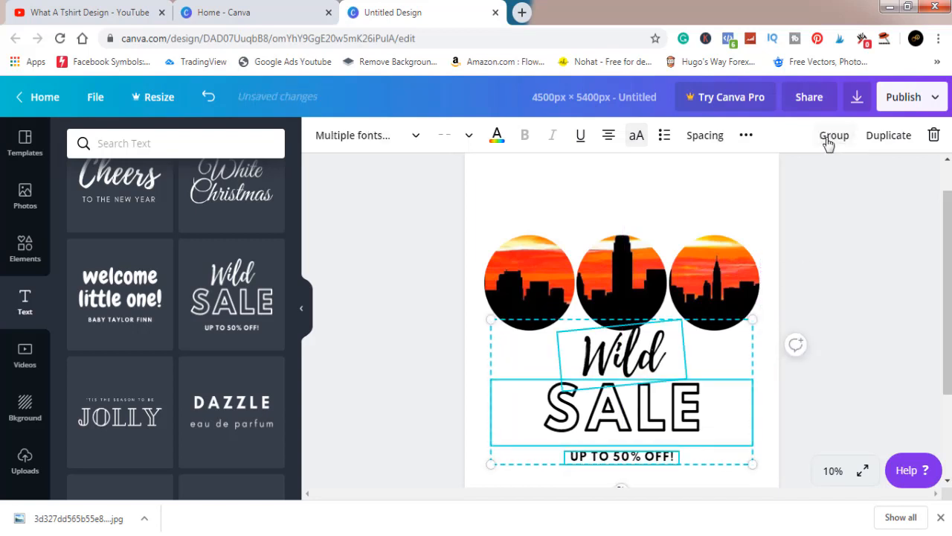
left_click(863, 259)
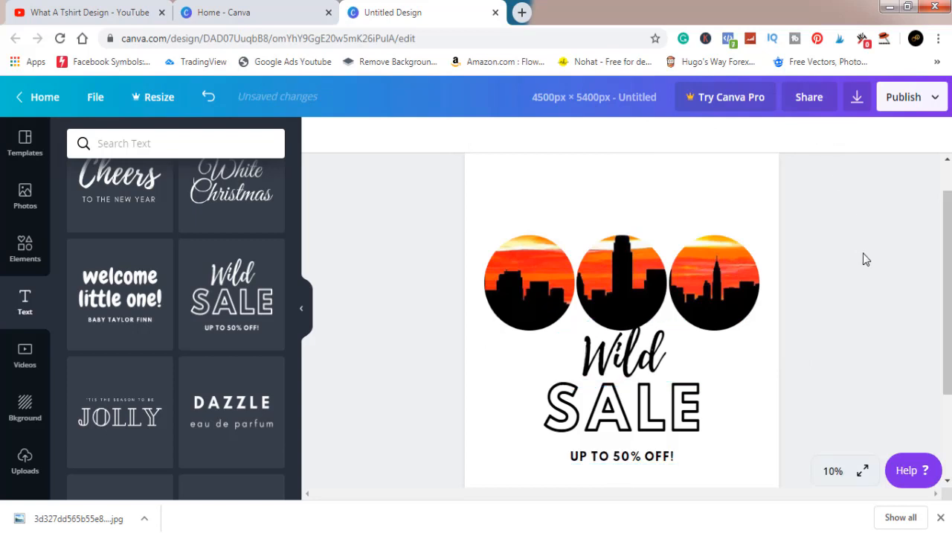
left_click(650, 354)
key("Delete")
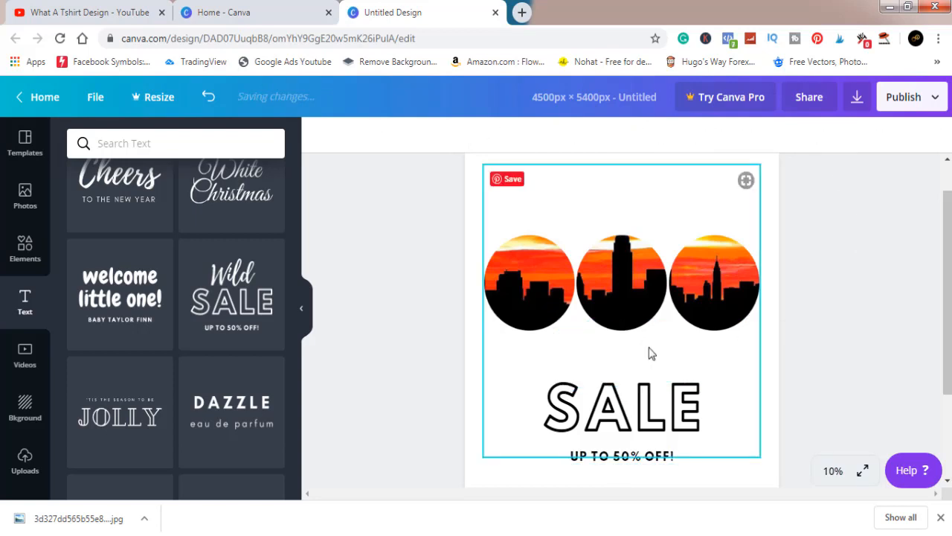
left_click(658, 458)
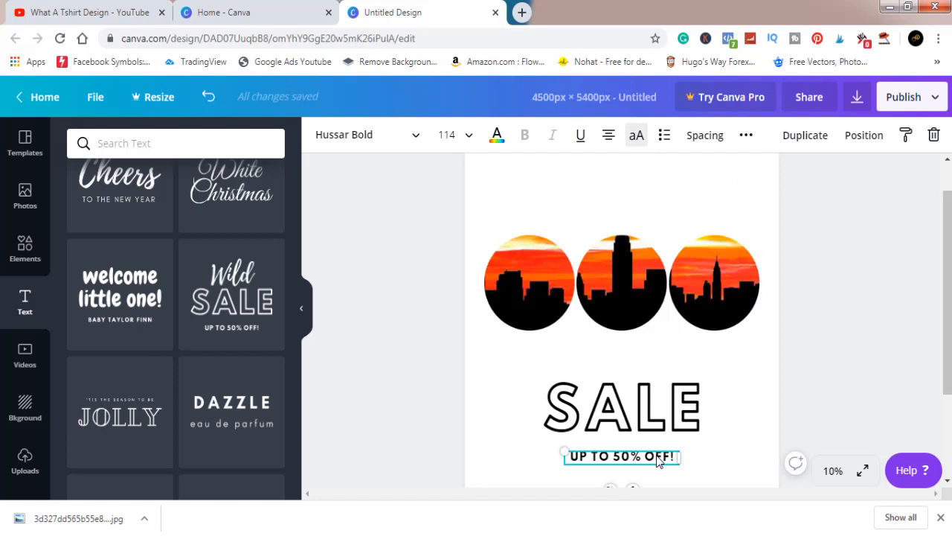
key("Delete")
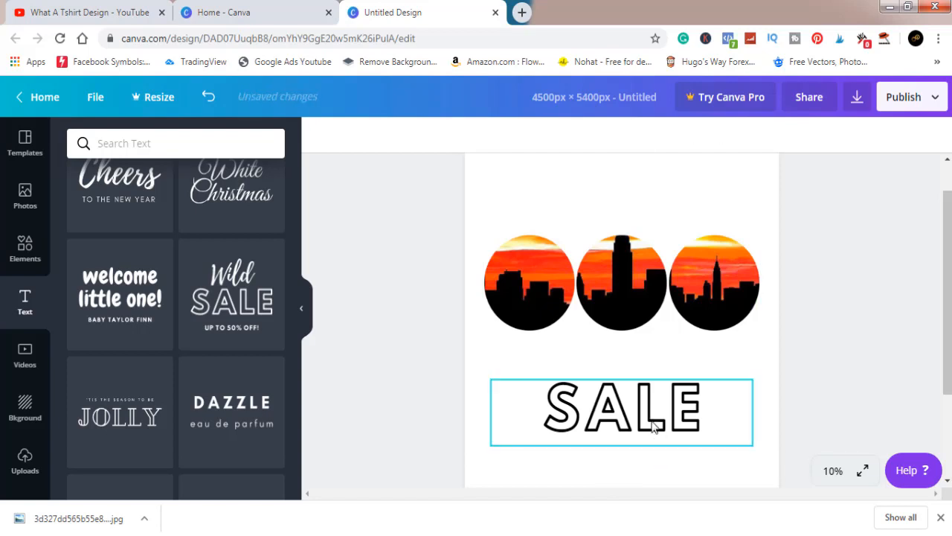
Step: Replace the "SALE" text beneath the circles with the single letter "N"
left_click(652, 426)
left_click(653, 425)
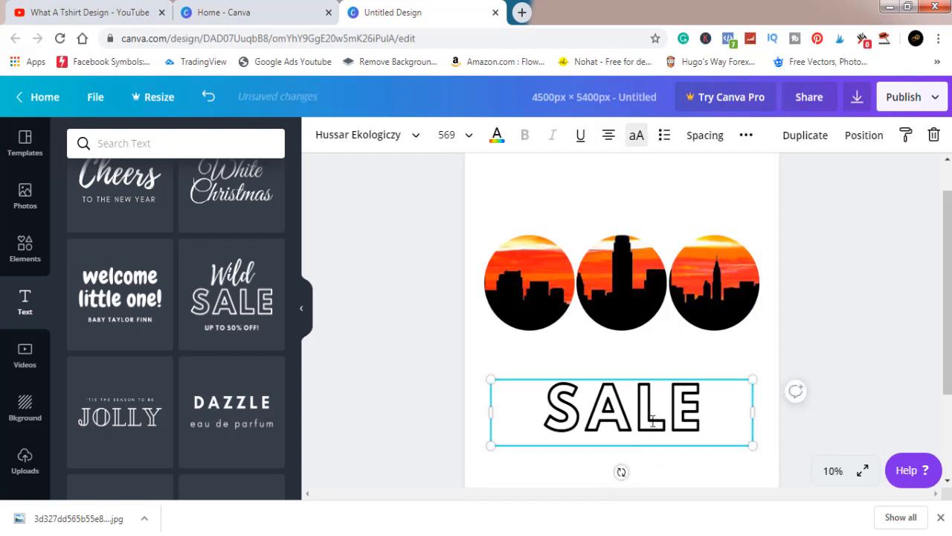
key("ctrl+a")
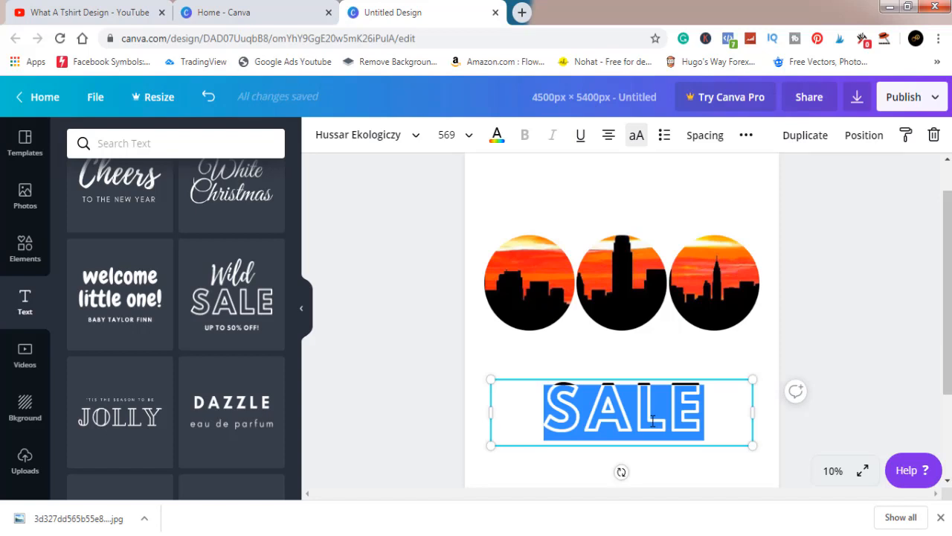
type("N")
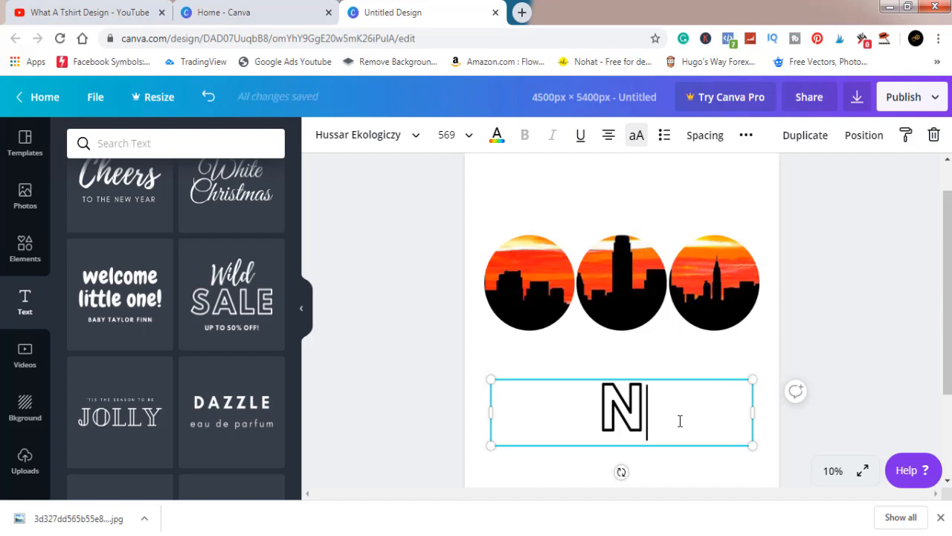
left_click(855, 317)
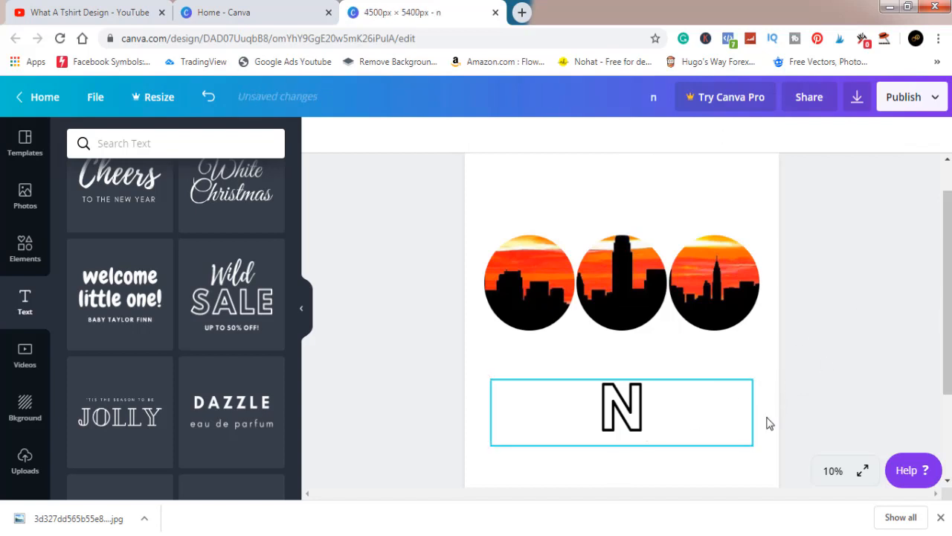
Step: Enlarge the letter N to a font size of about 784 and place it beneath the first skyline circle
left_click(648, 423)
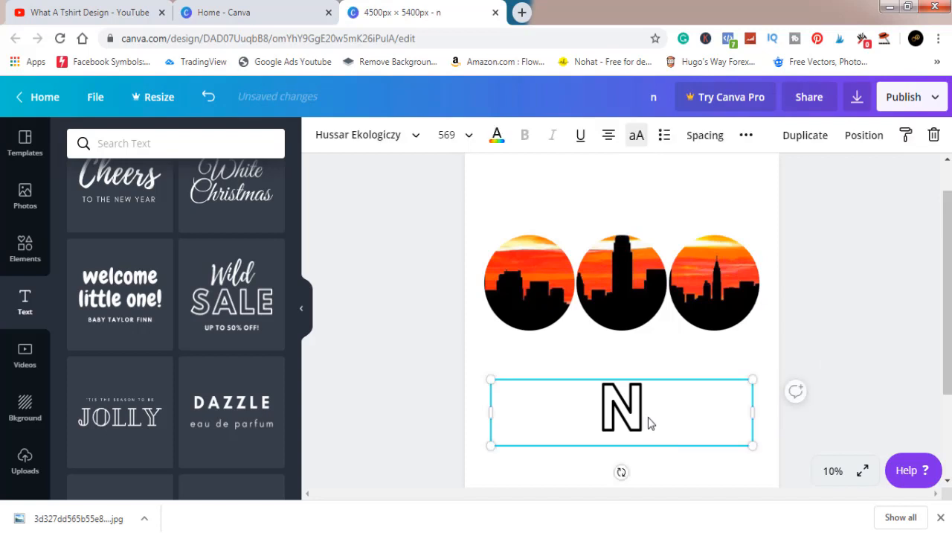
left_click_drag(767, 458, 856, 509)
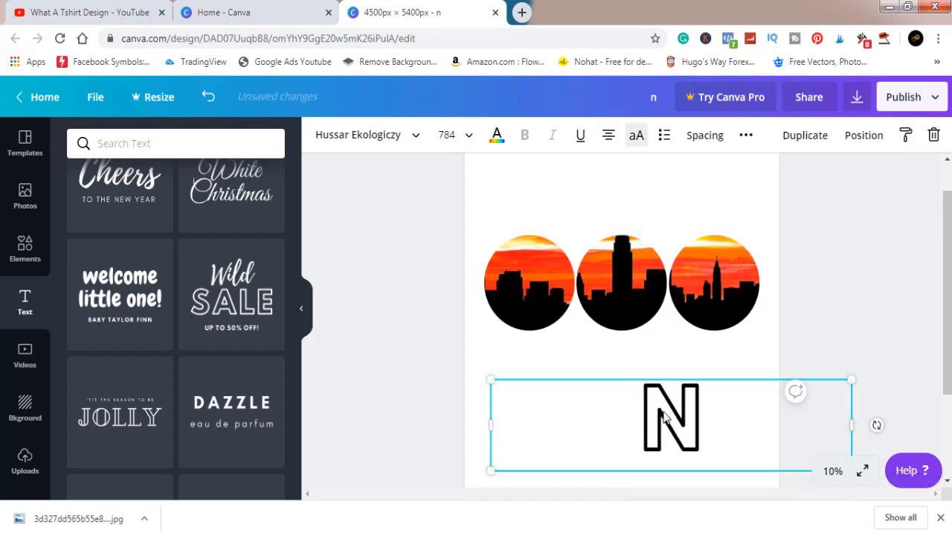
left_click_drag(699, 425, 554, 394)
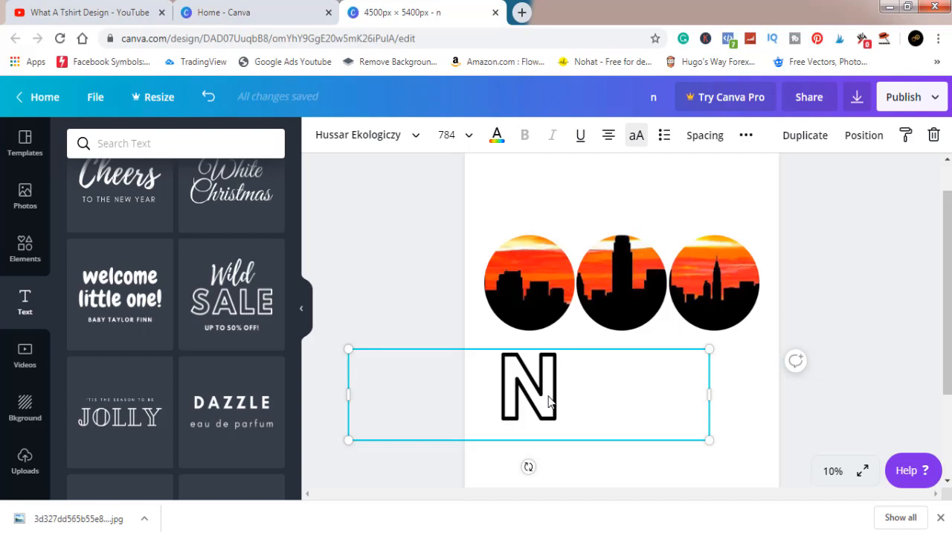
Step: Duplicate the letter N twice, placing one copy beneath the middle circle and one beneath the third
left_click_drag(561, 401, 640, 394)
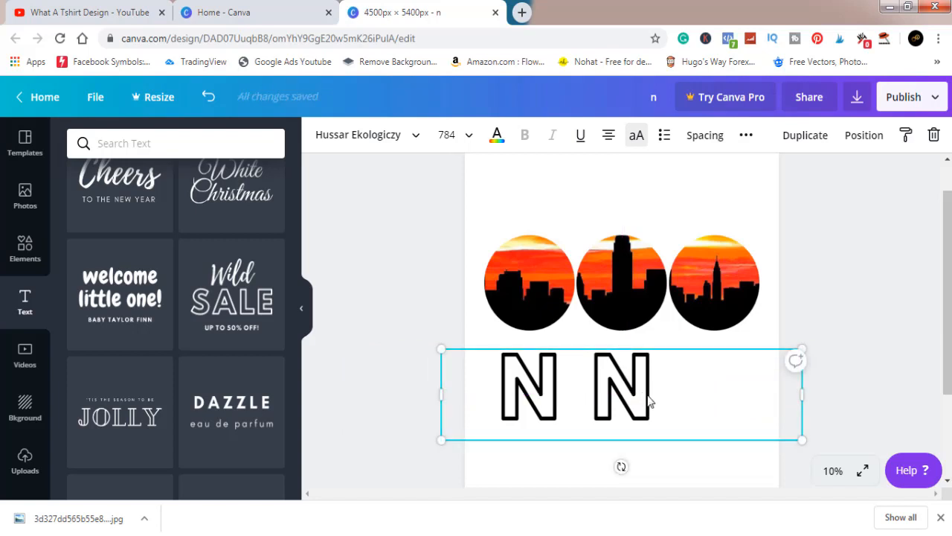
left_click_drag(648, 401, 740, 395)
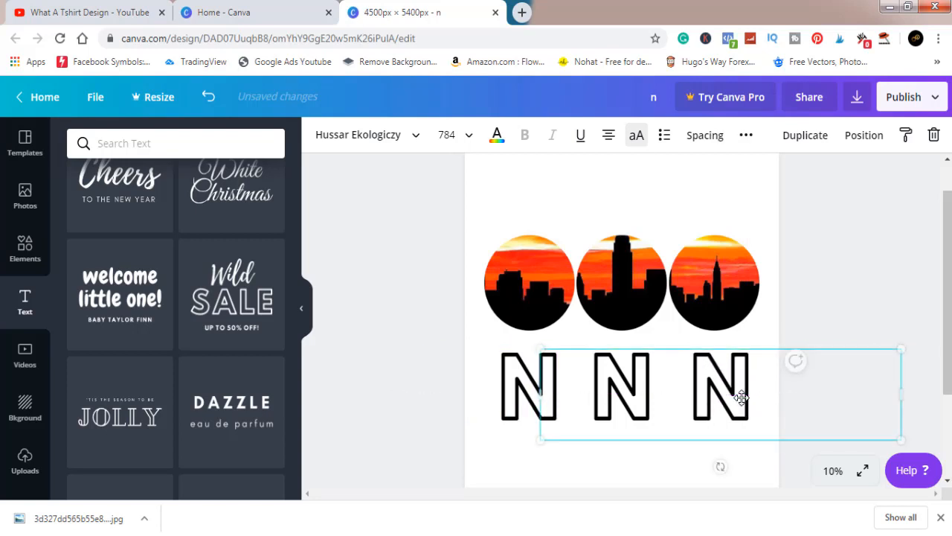
double_click(642, 395)
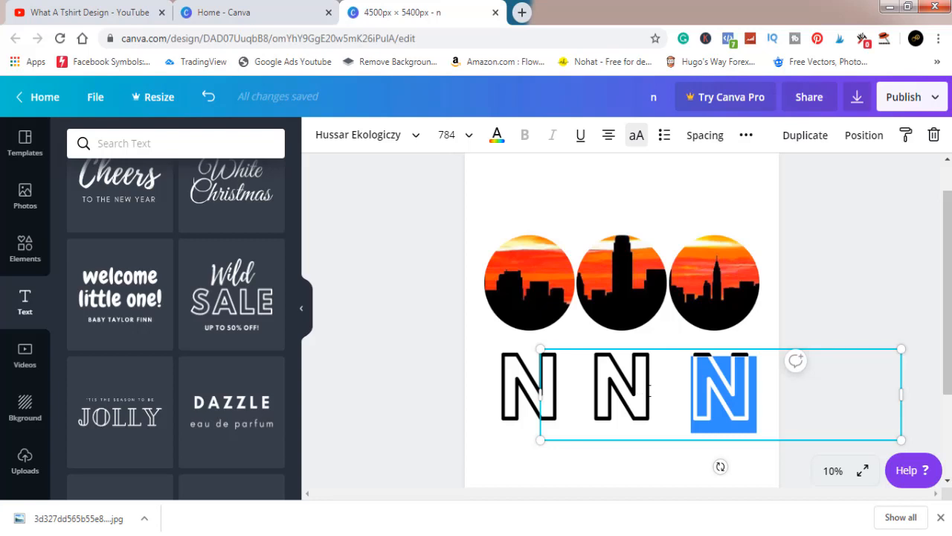
left_click(625, 388)
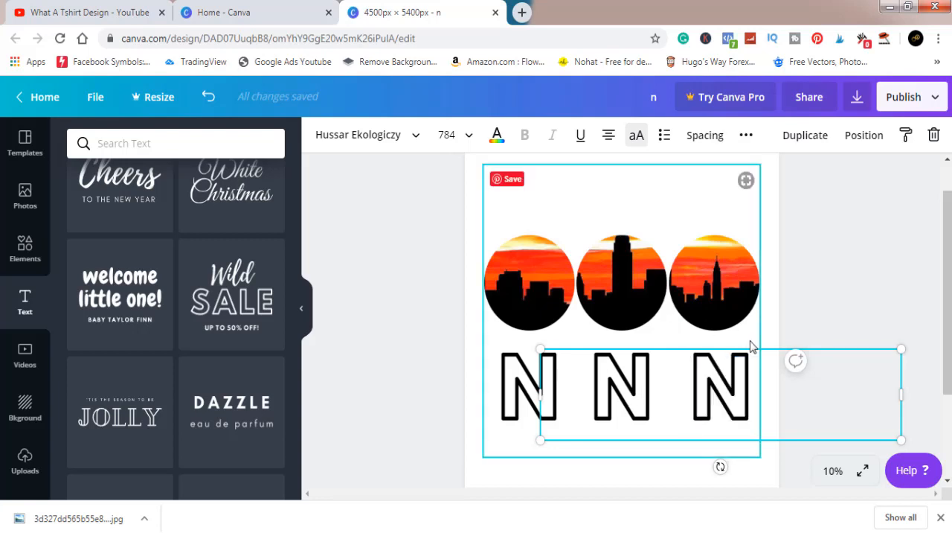
left_click(829, 289)
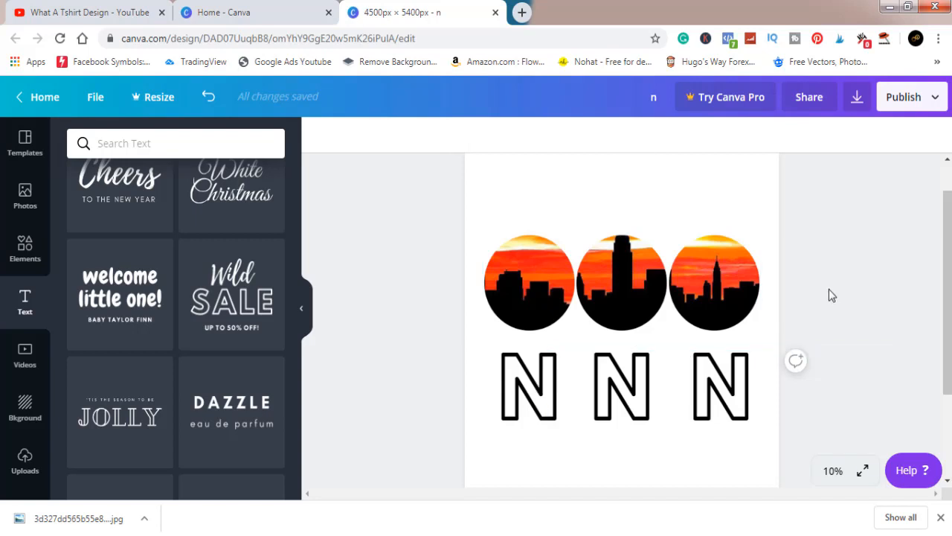
Step: Keep only one N copy, positioned beneath the middle circle, and change that letter to "Y"
left_click(615, 403)
left_click_drag(599, 393, 654, 388)
double_click(658, 390)
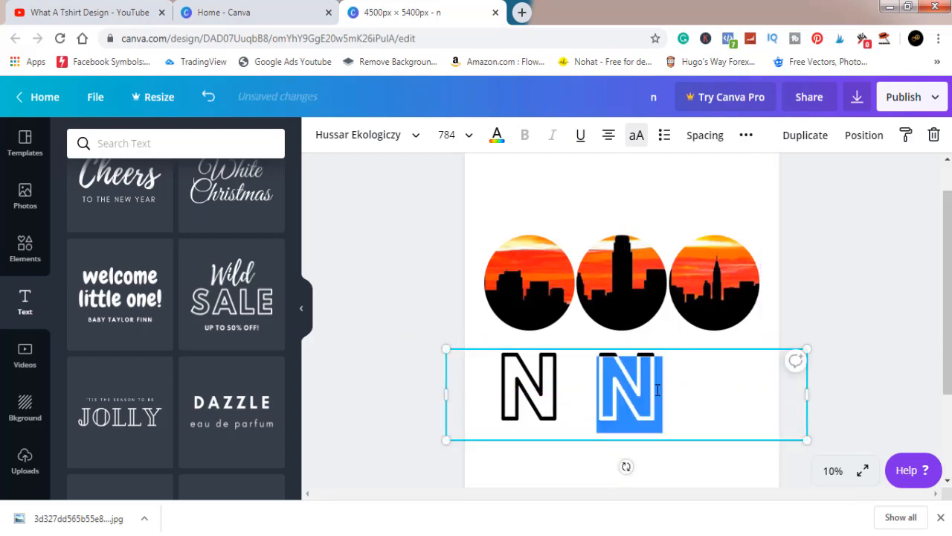
type("Y")
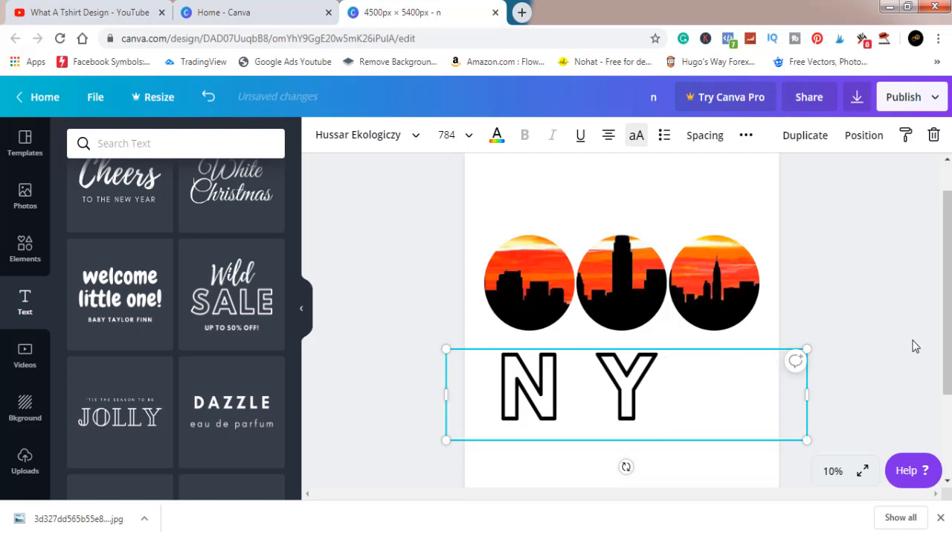
left_click(864, 351)
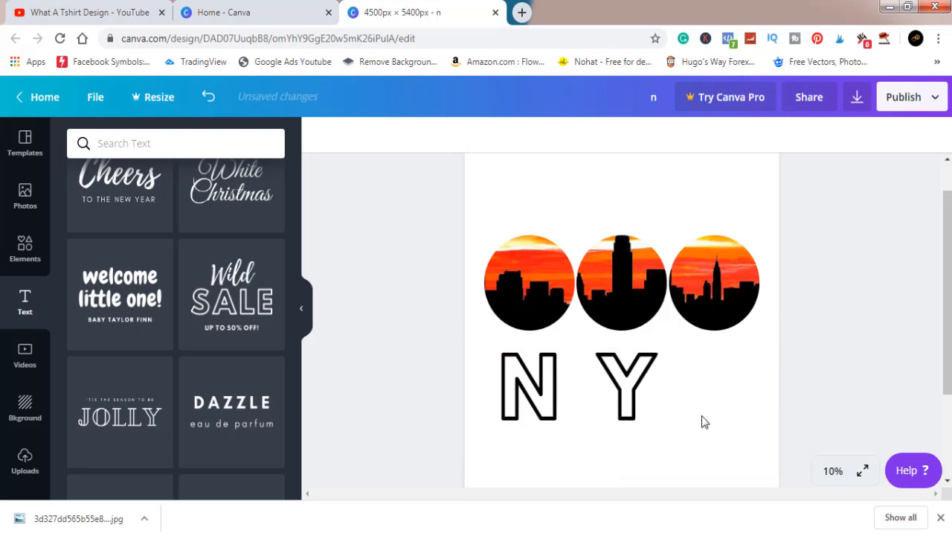
Step: Place another copy of the N beneath the third circle in line with the others and change it to "C"
left_click_drag(717, 402, 593, 403)
left_click_drag(746, 385, 744, 389)
double_click(734, 397)
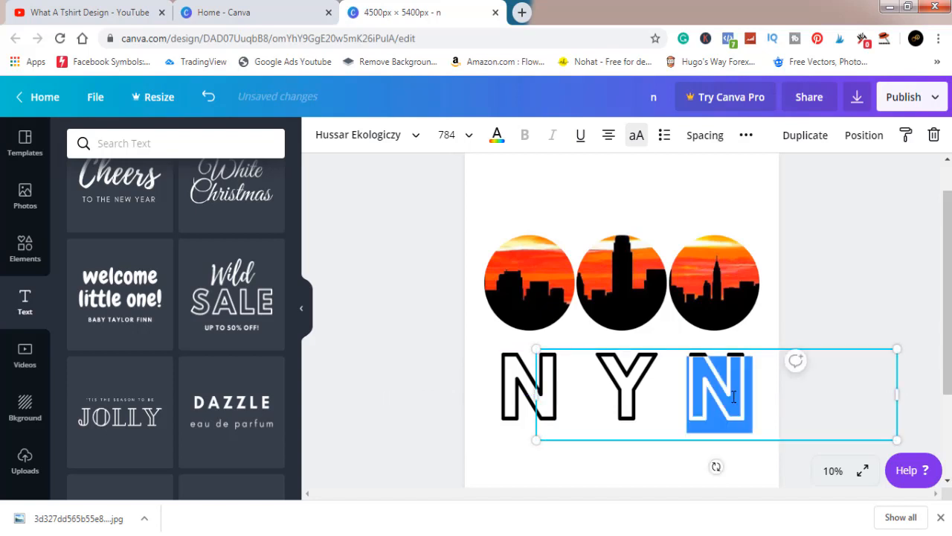
type("C")
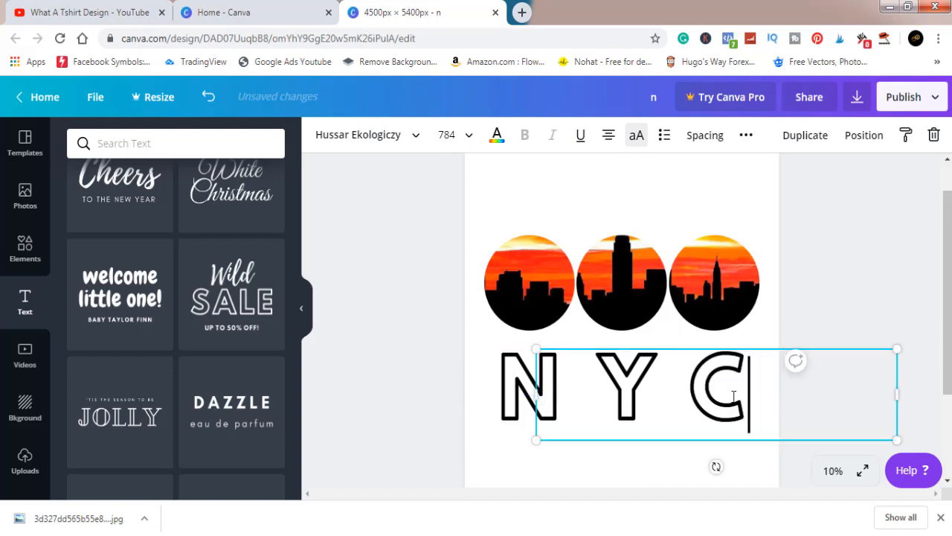
left_click(860, 293)
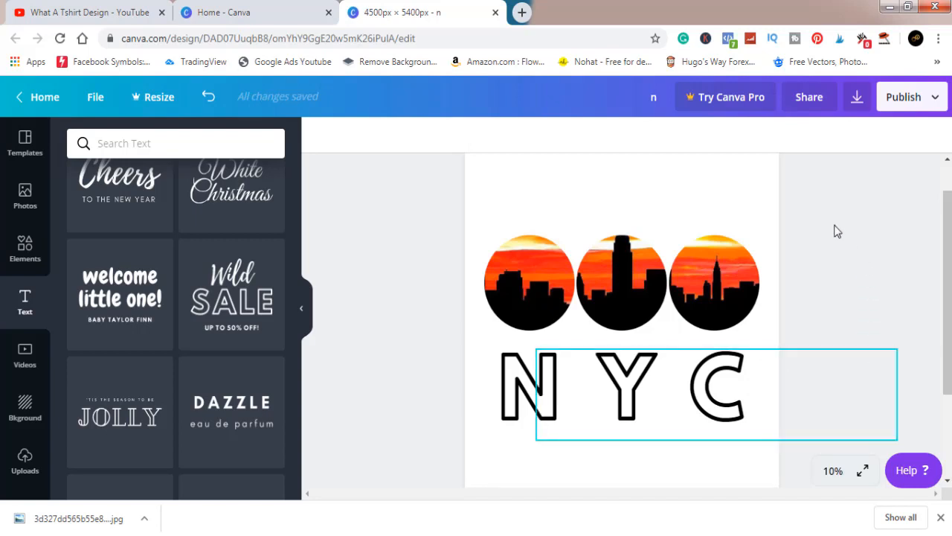
Step: Recolour the middle letter Y with the custom red #e60000
left_click(728, 219)
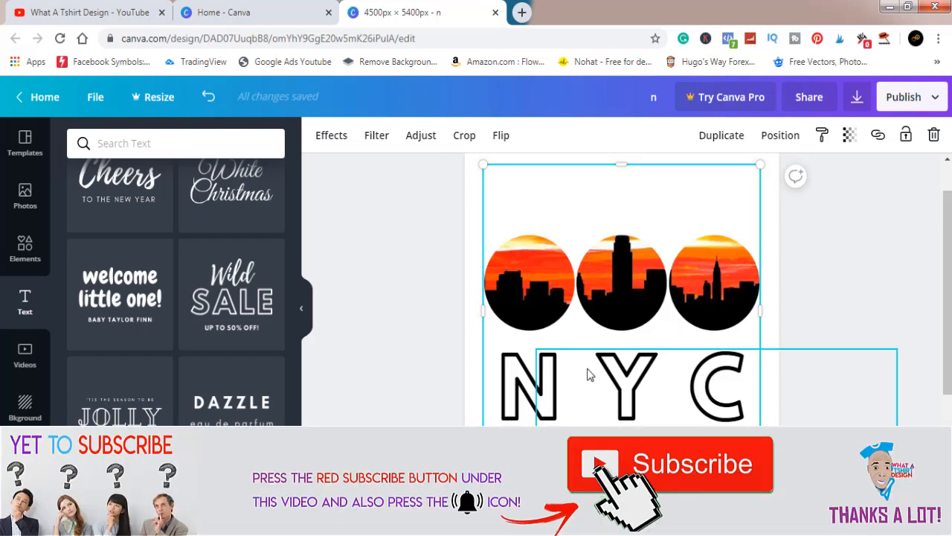
left_click(511, 394)
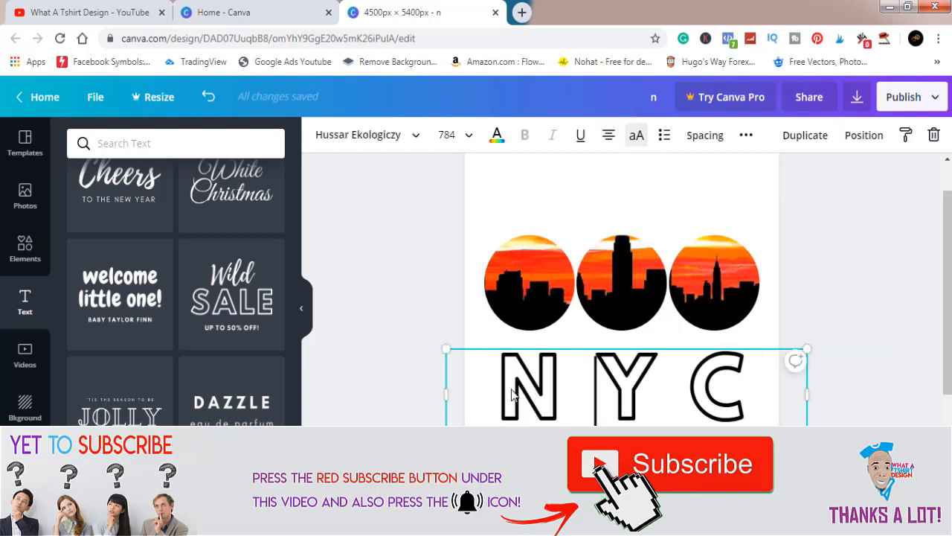
left_click(497, 136)
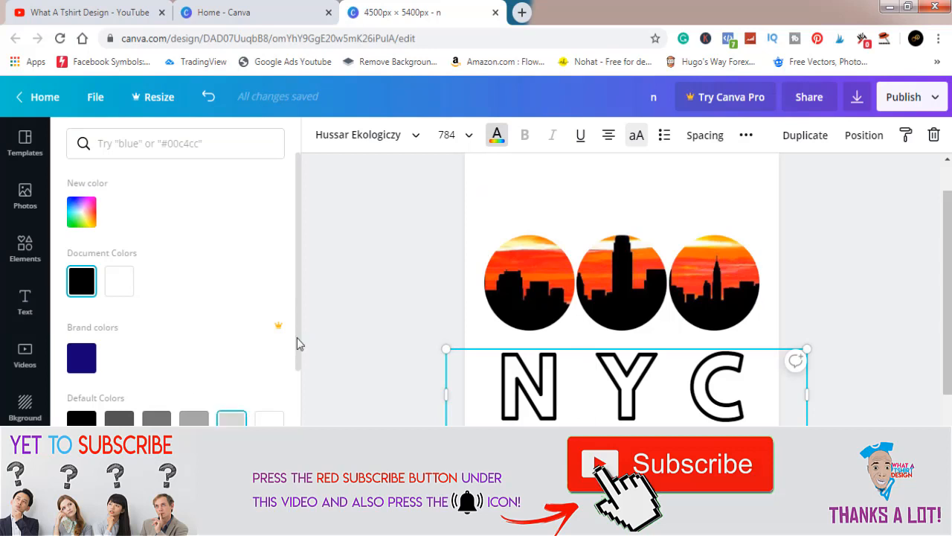
left_click_drag(299, 334, 300, 283)
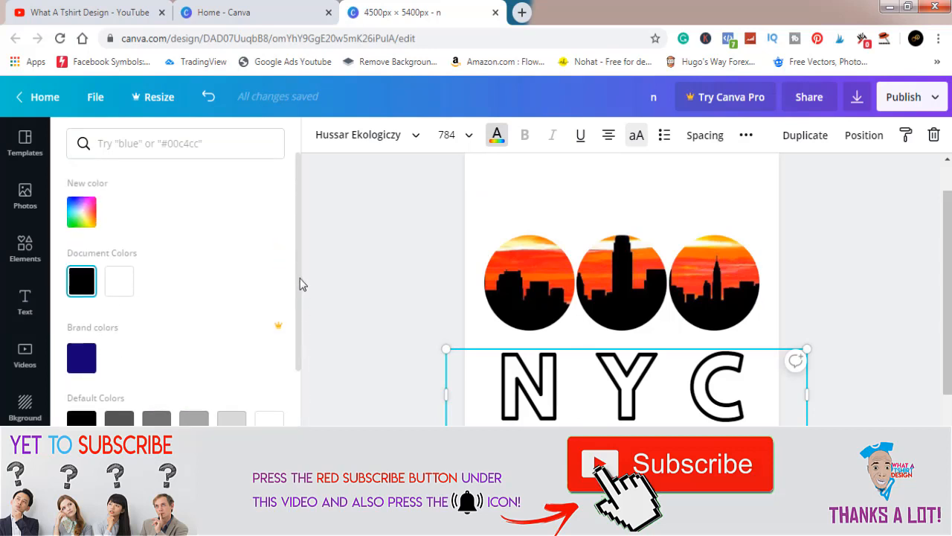
left_click(86, 212)
left_click_drag(108, 321, 537, 237)
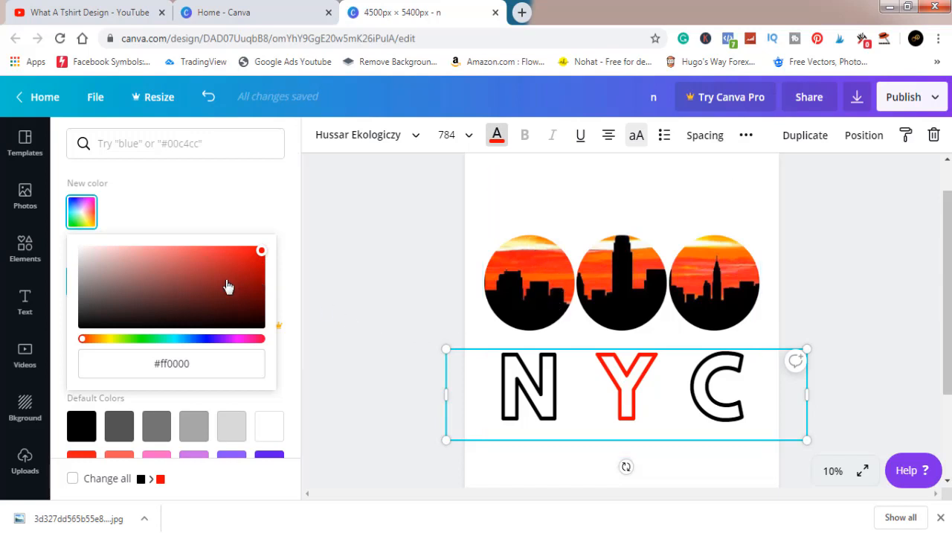
left_click_drag(197, 293, 308, 331)
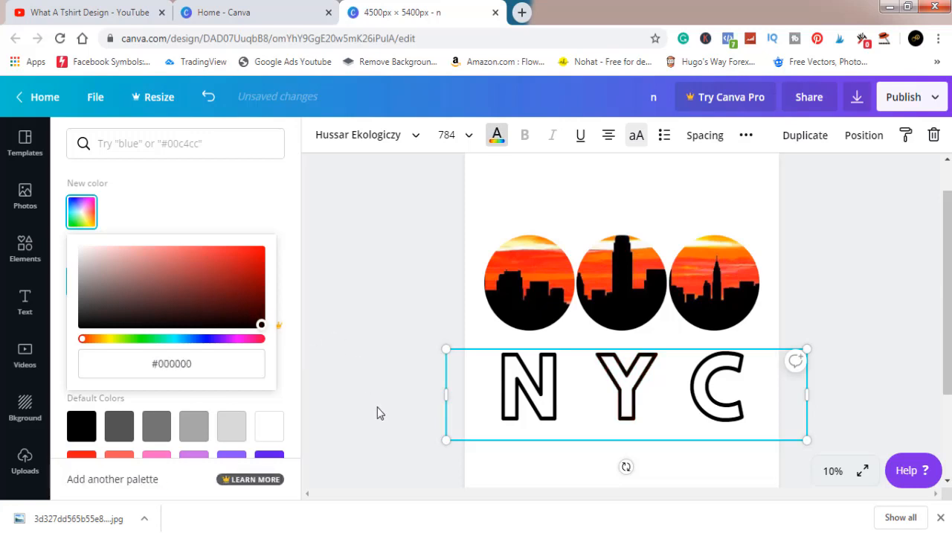
left_click_drag(506, 331, 524, 290)
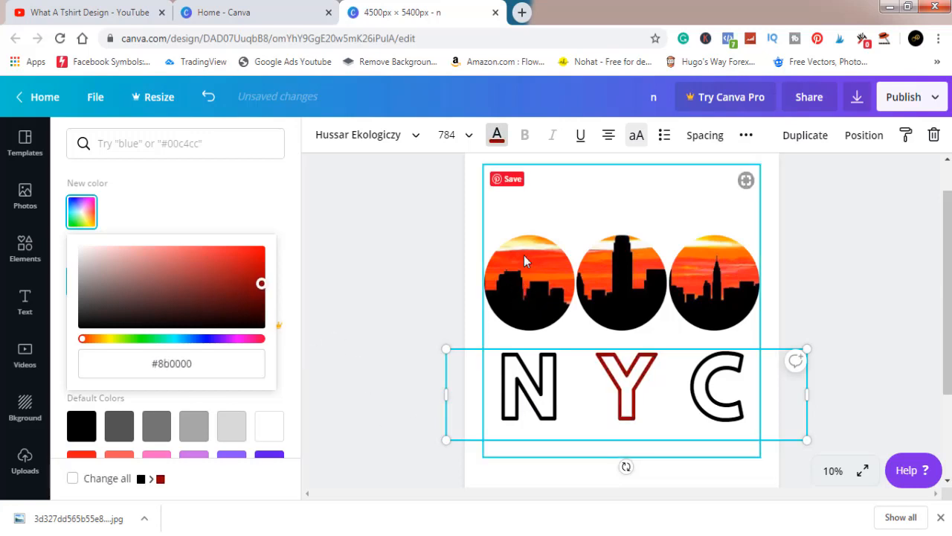
mouse_move(523, 255)
left_mouse_down()
mouse_move(543, 266)
mouse_move(517, 254)
left_mouse_up()
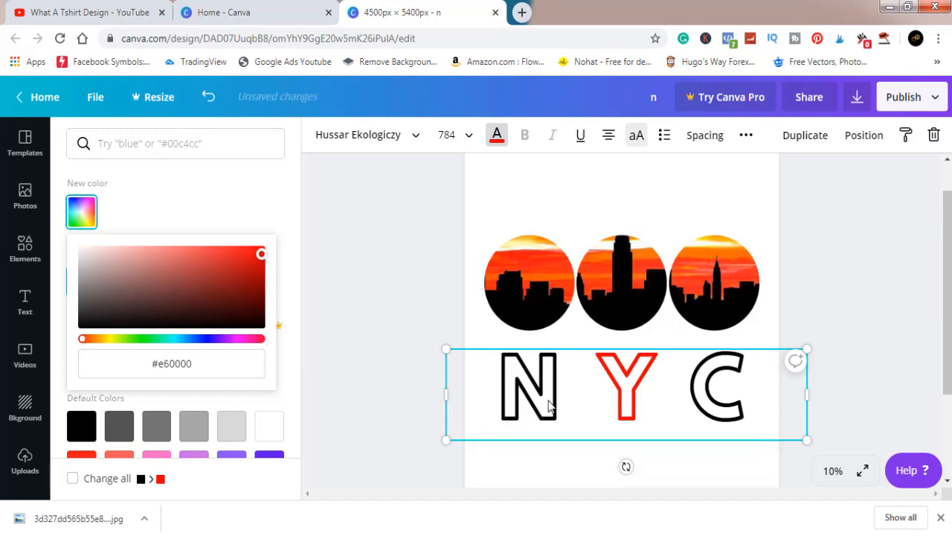
Step: Try to select the letter N for recolouring, and set the selected letter Y to black
left_click(506, 375)
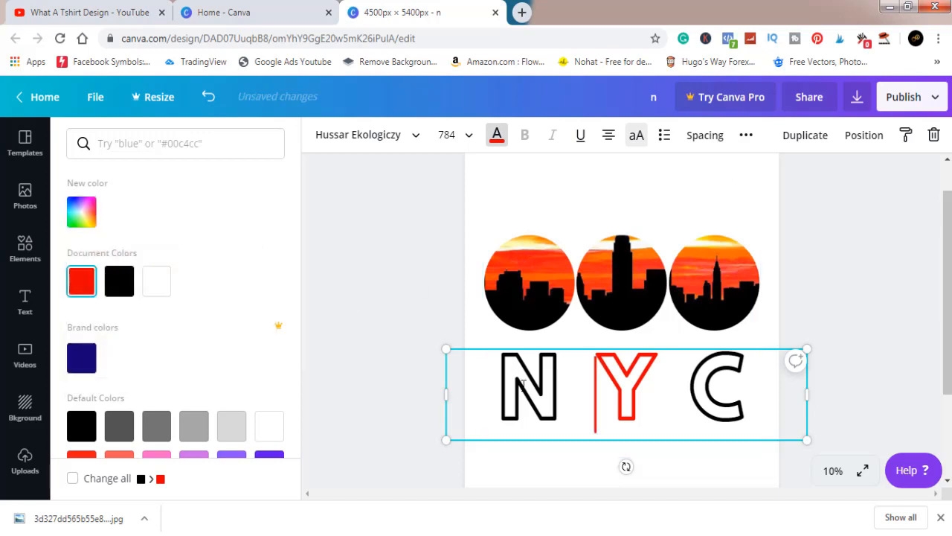
left_click(526, 395)
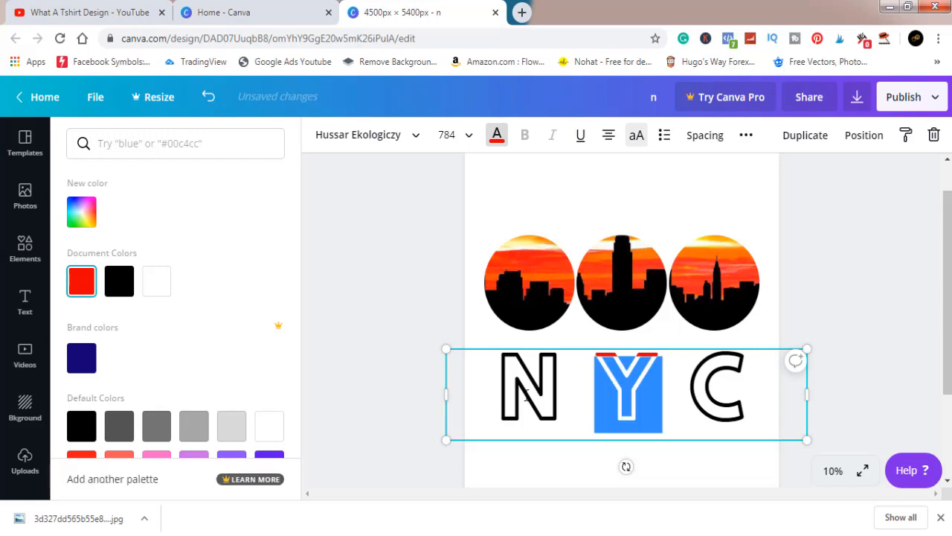
left_click(555, 469)
left_click(533, 426)
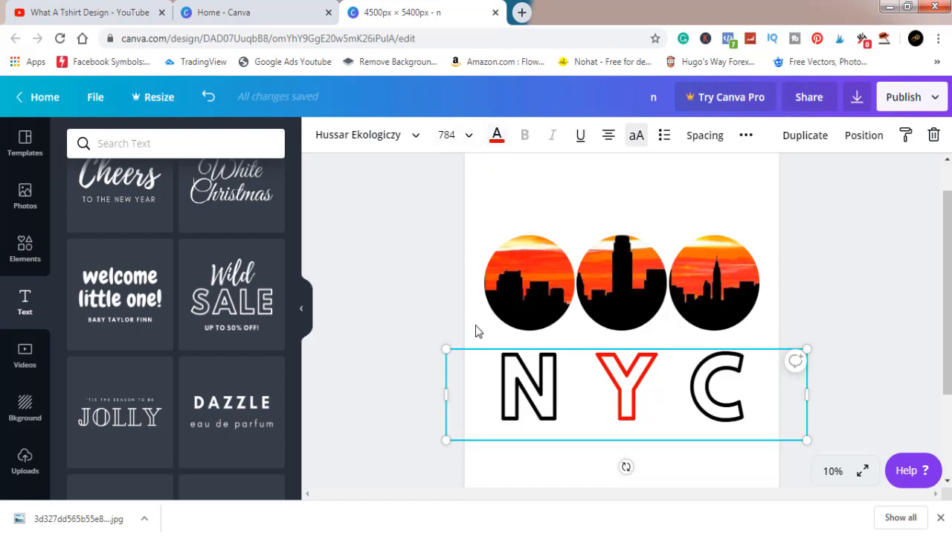
left_click(341, 374)
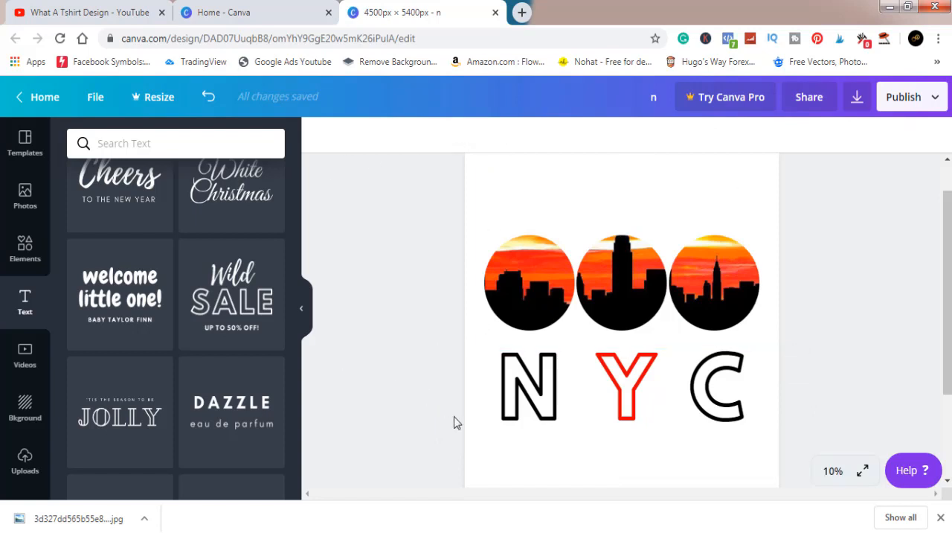
left_click(506, 402)
left_click(496, 137)
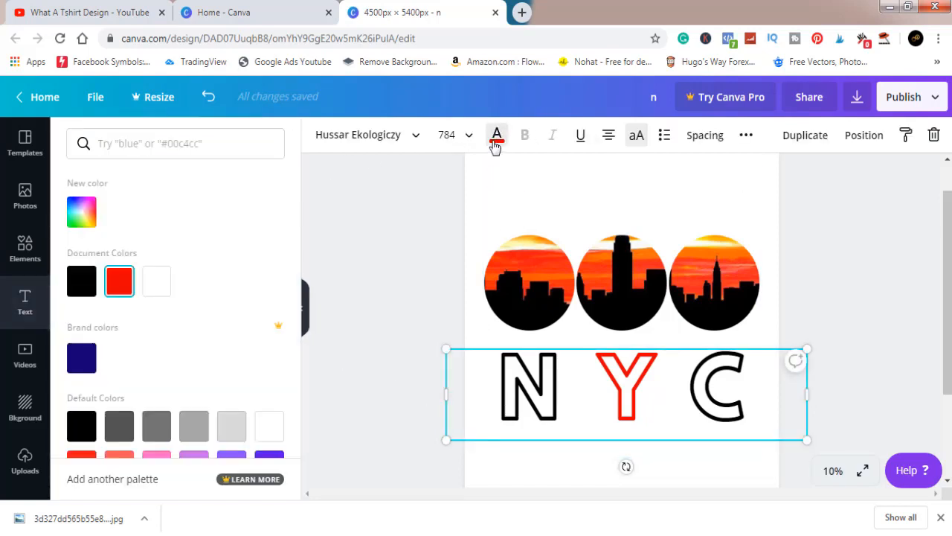
left_click(81, 290)
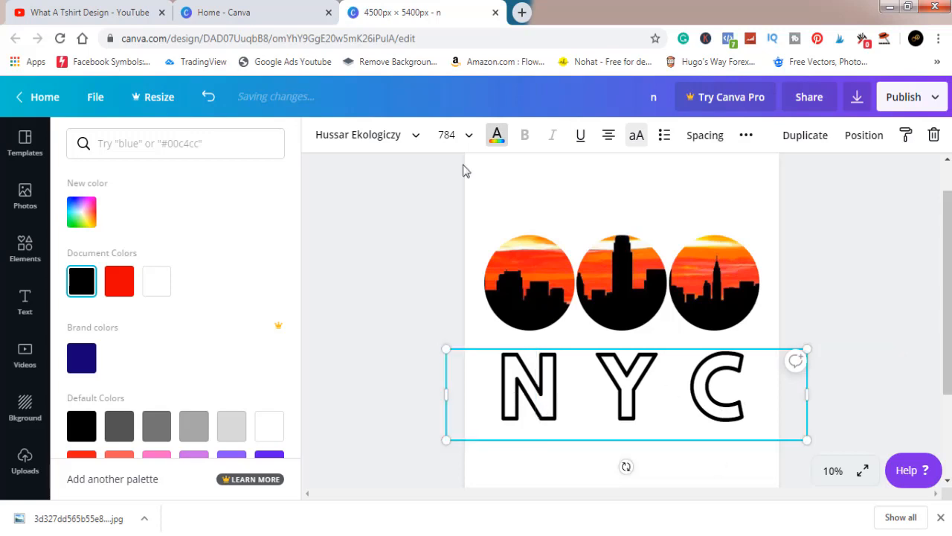
Step: Mix a custom bright red and apply it to the middle letter Y
left_click(497, 135)
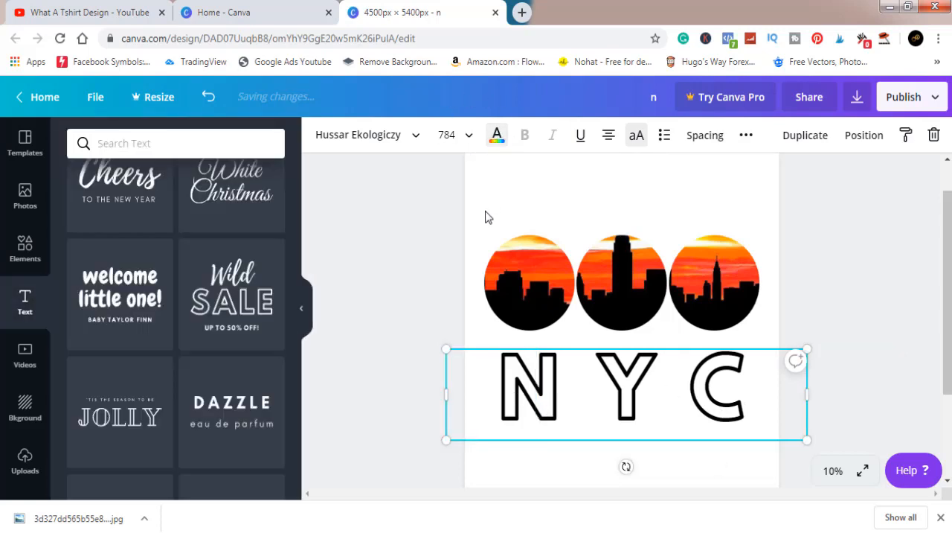
left_click(497, 134)
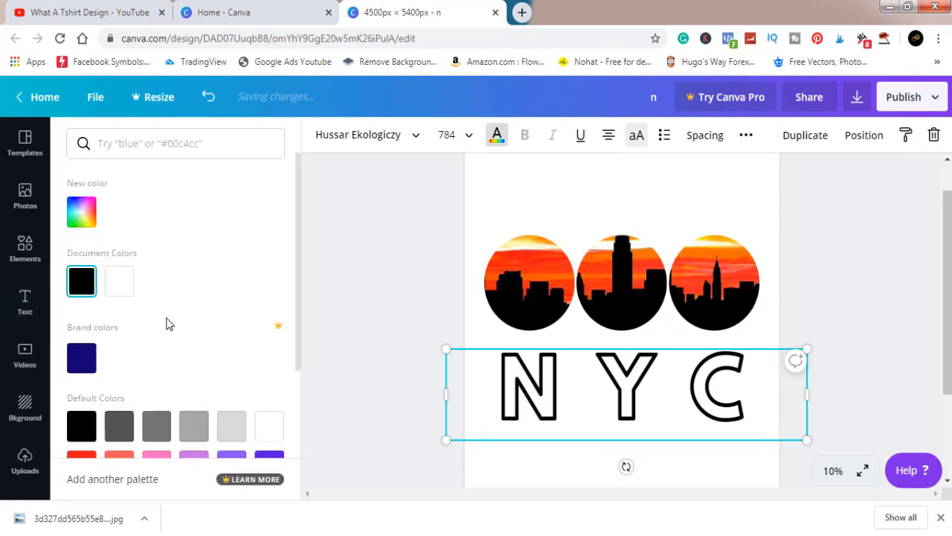
left_click(83, 210)
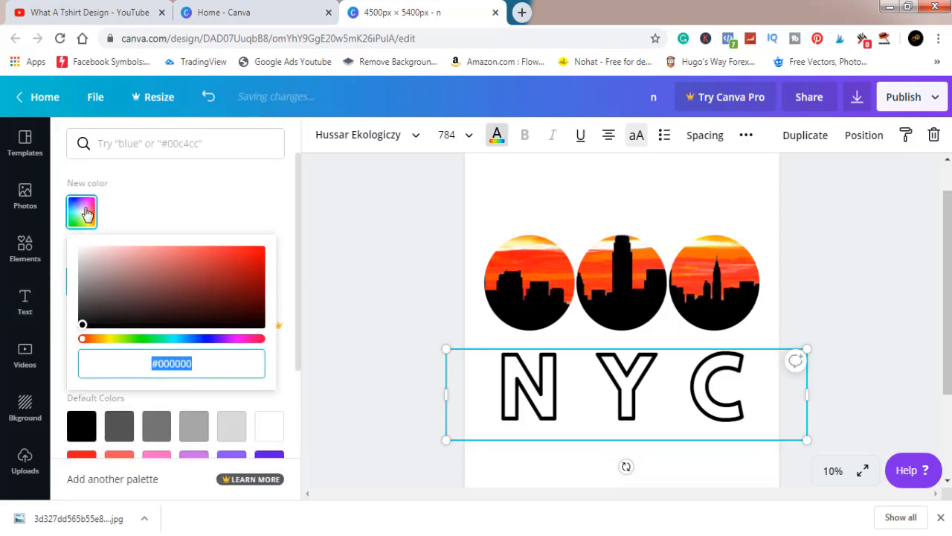
left_click_drag(188, 298, 257, 254)
left_click(385, 293)
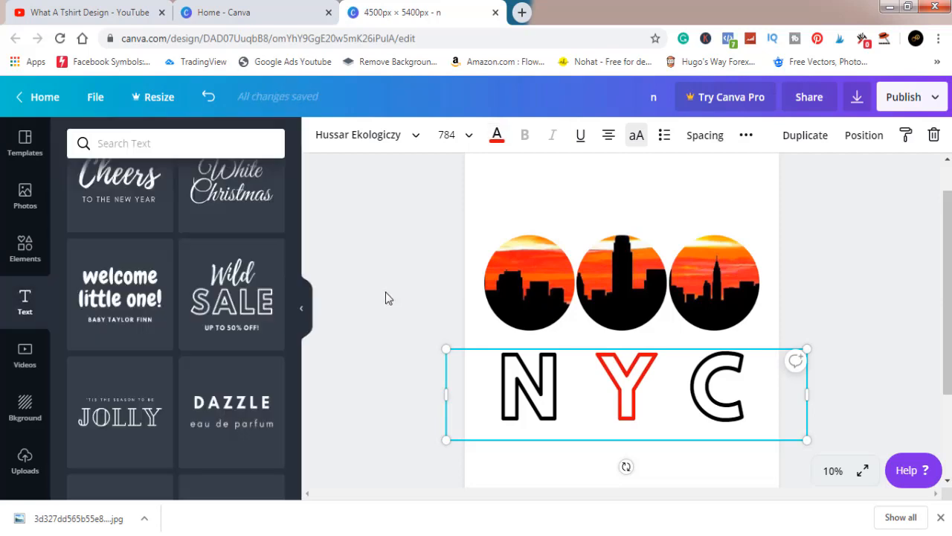
Step: Recolour the letter C with the custom green #65b625
left_click(902, 288)
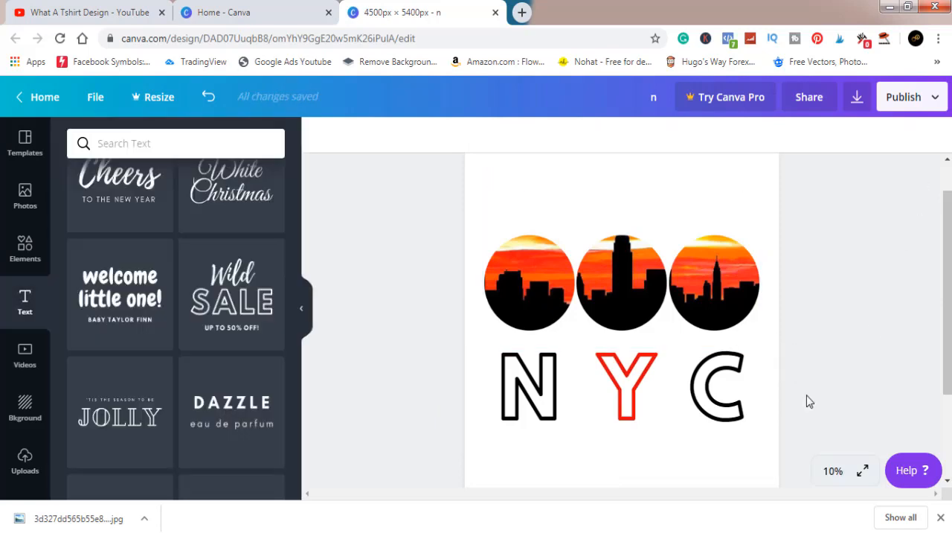
mouse_move(744, 388)
left_mouse_down()
mouse_move(774, 234)
mouse_move(757, 380)
mouse_move(742, 382)
left_mouse_up()
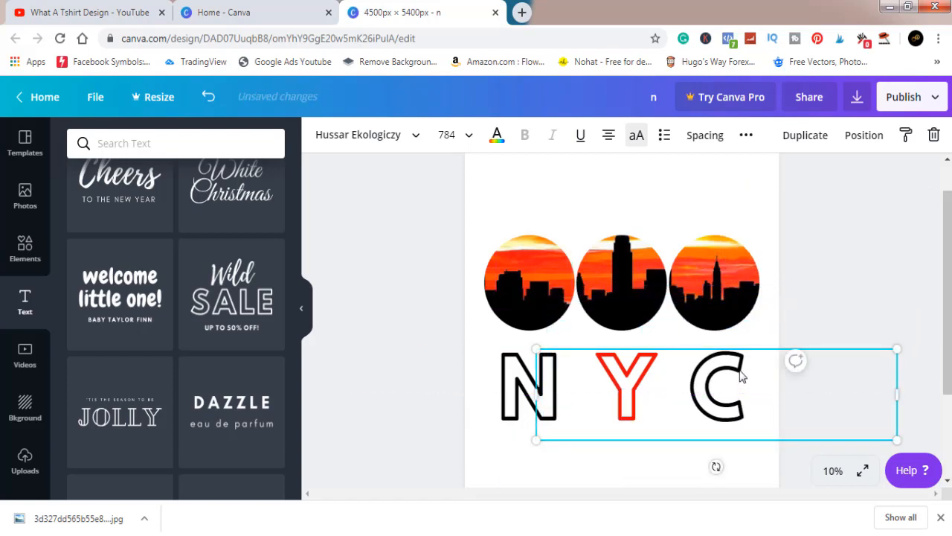
double_click(741, 376)
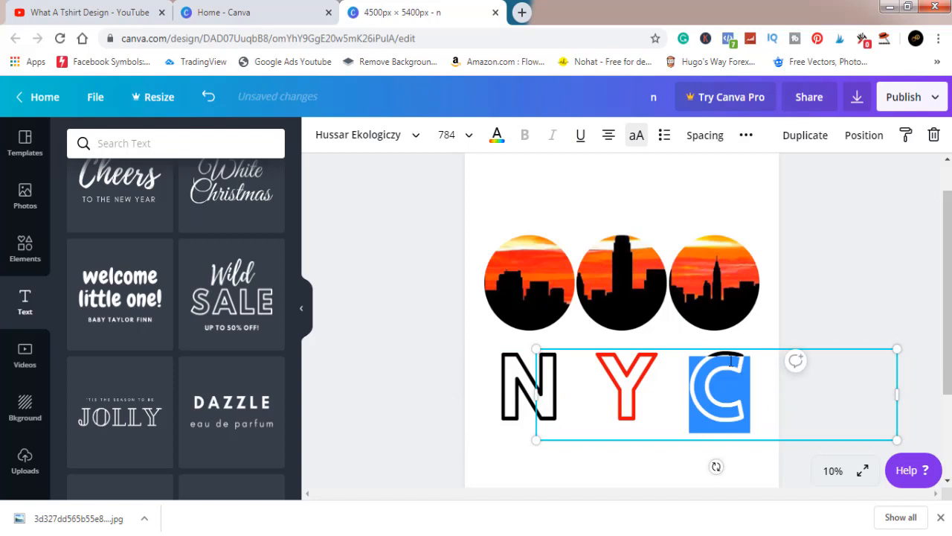
left_click(497, 135)
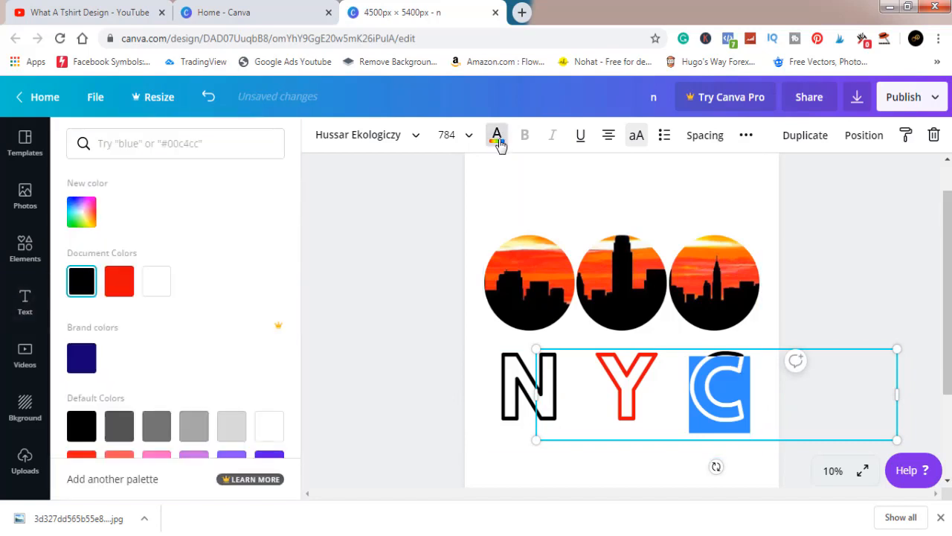
left_click(81, 212)
left_click(96, 340)
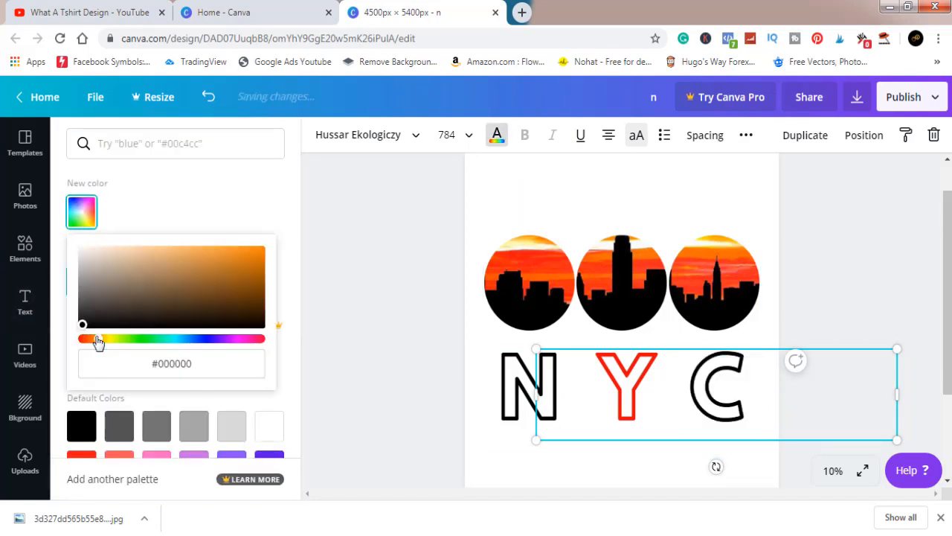
left_click_drag(110, 340, 130, 340)
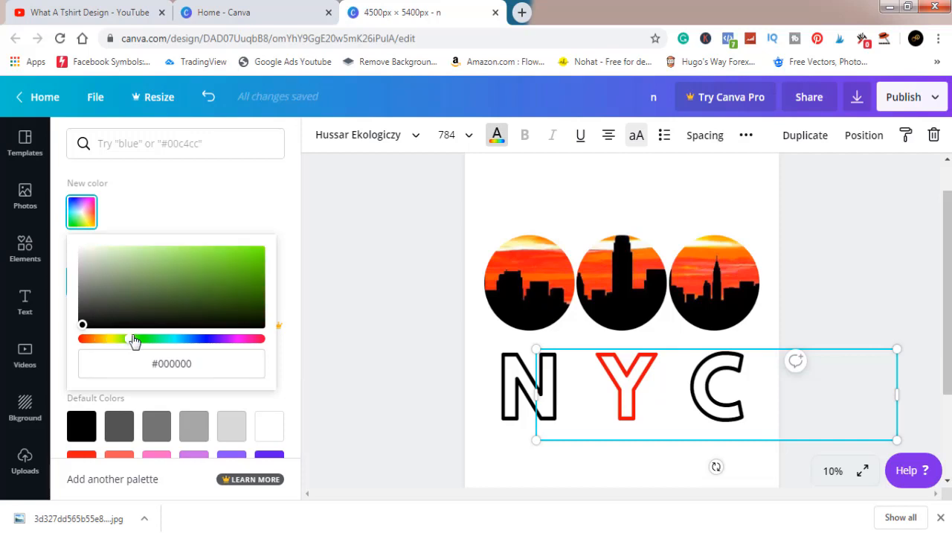
left_click(227, 270)
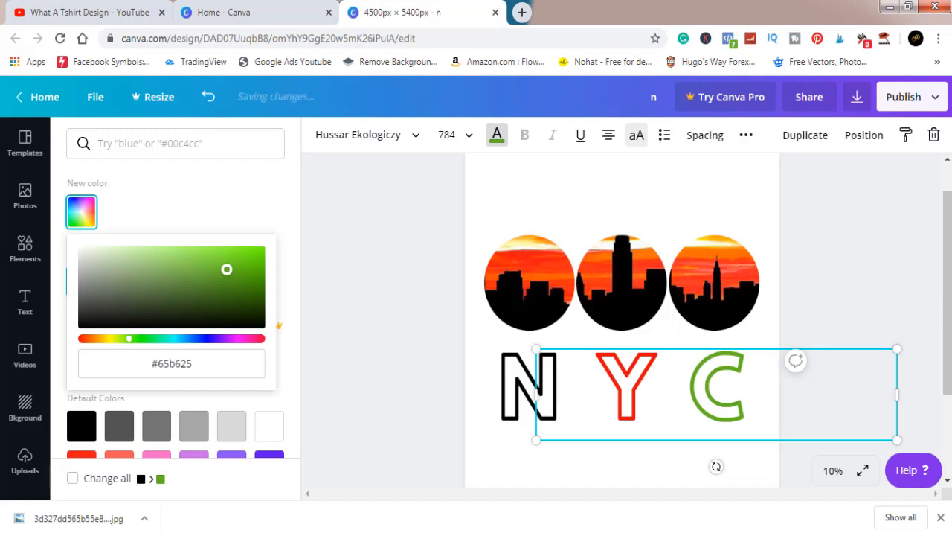
left_click(870, 207)
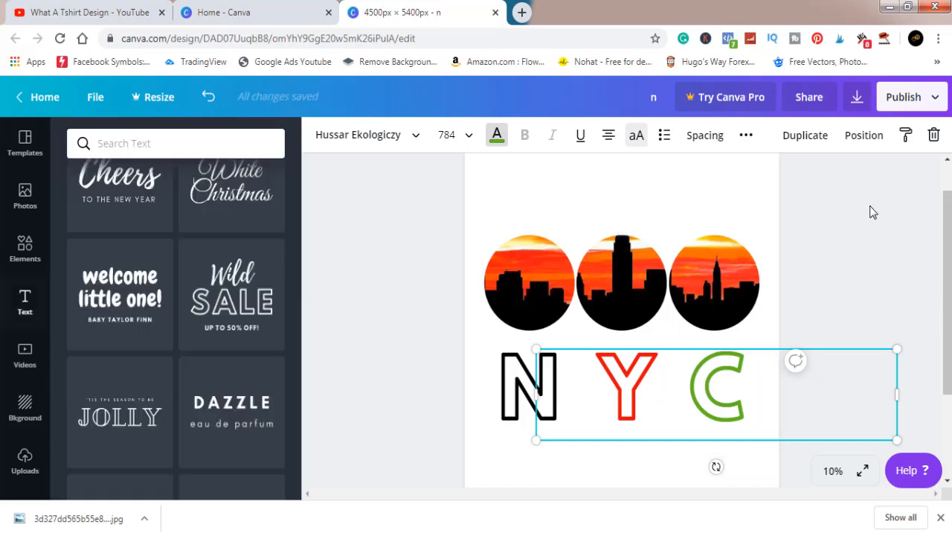
Step: Move the red Y up over the circles to clear the N, and select the N
left_click(504, 392)
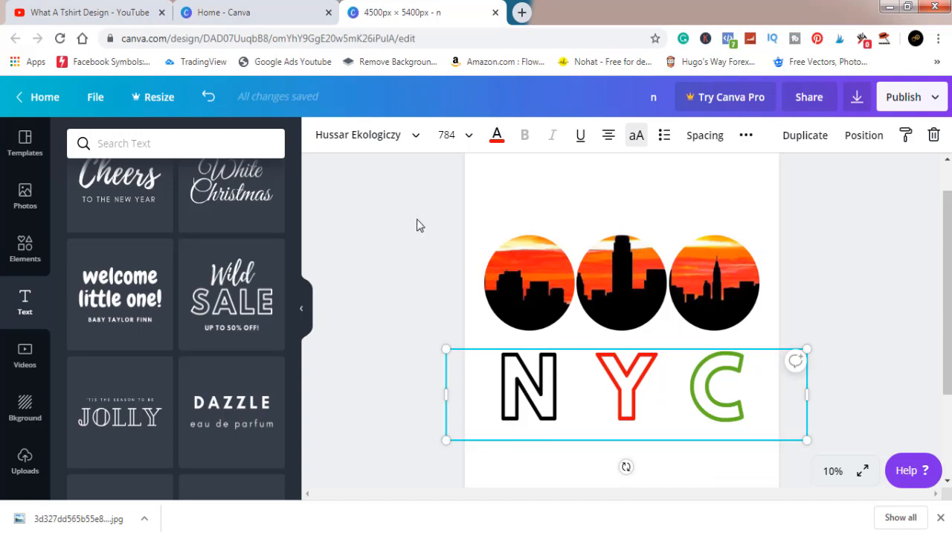
left_click(431, 319)
left_click_drag(510, 357, 576, 270)
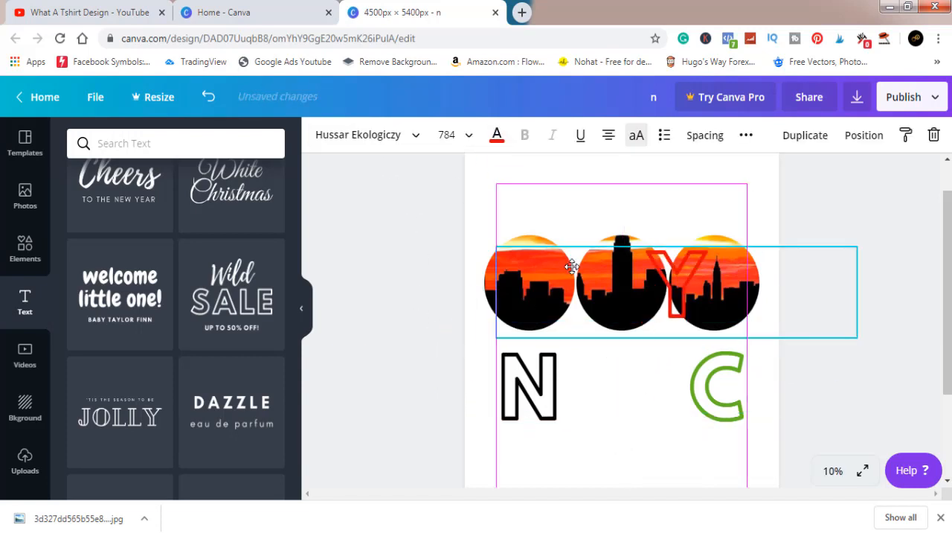
left_click(521, 402)
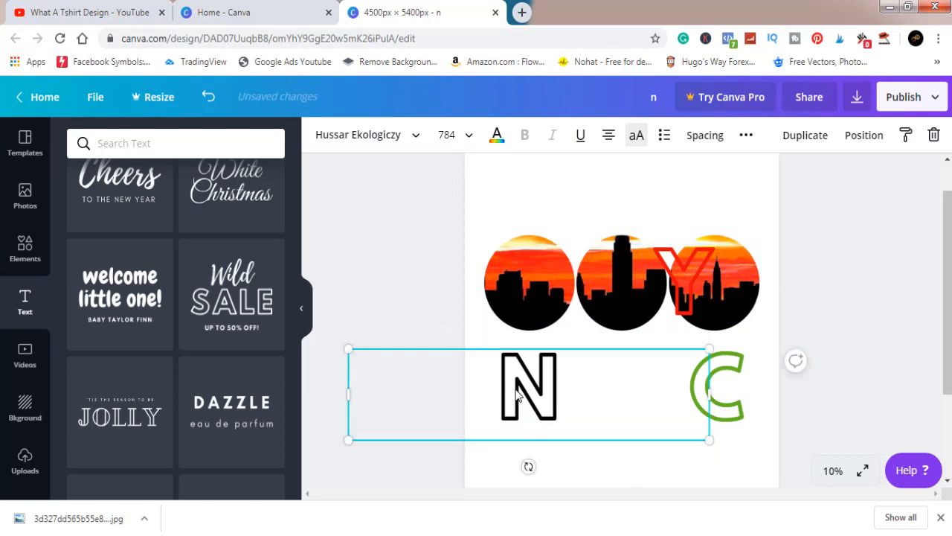
Step: Recolour the letter N with the custom yellow #f1d516
left_click(497, 134)
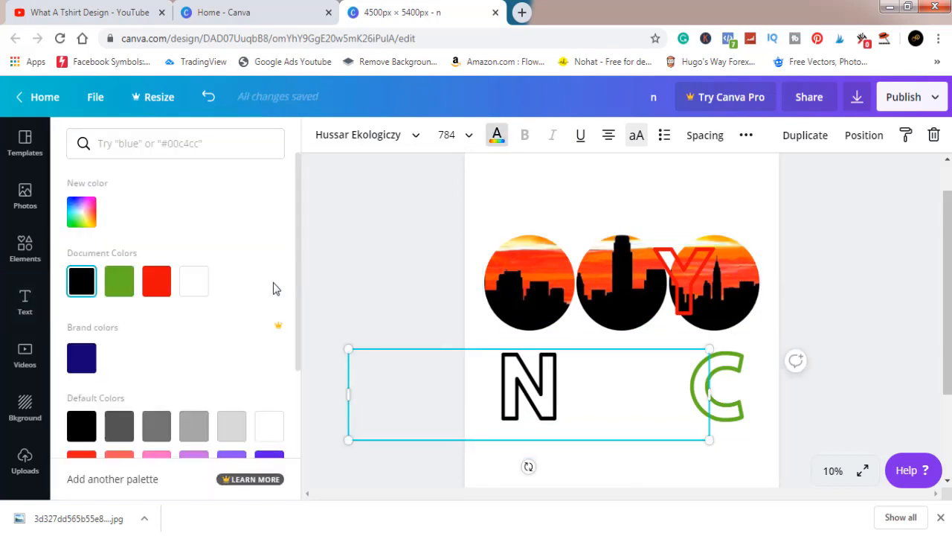
left_click(81, 215)
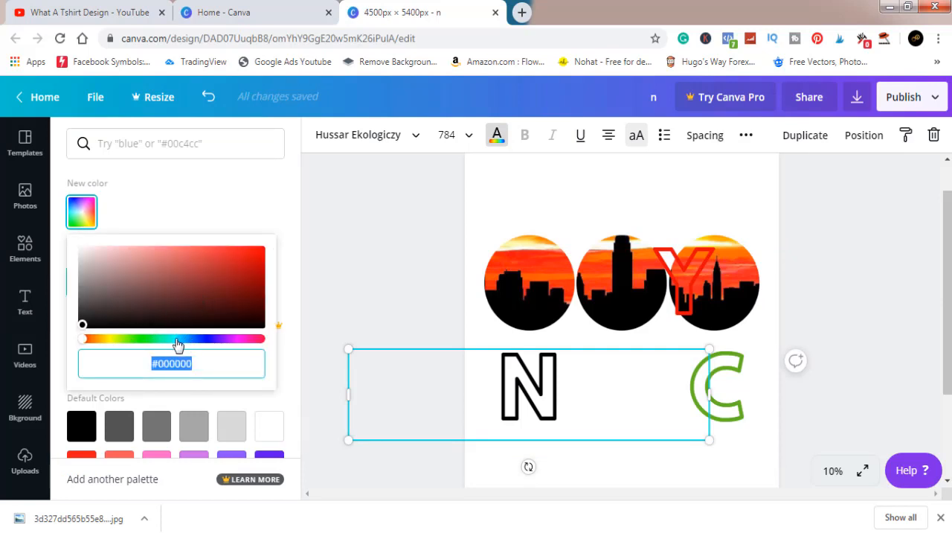
left_click(108, 342)
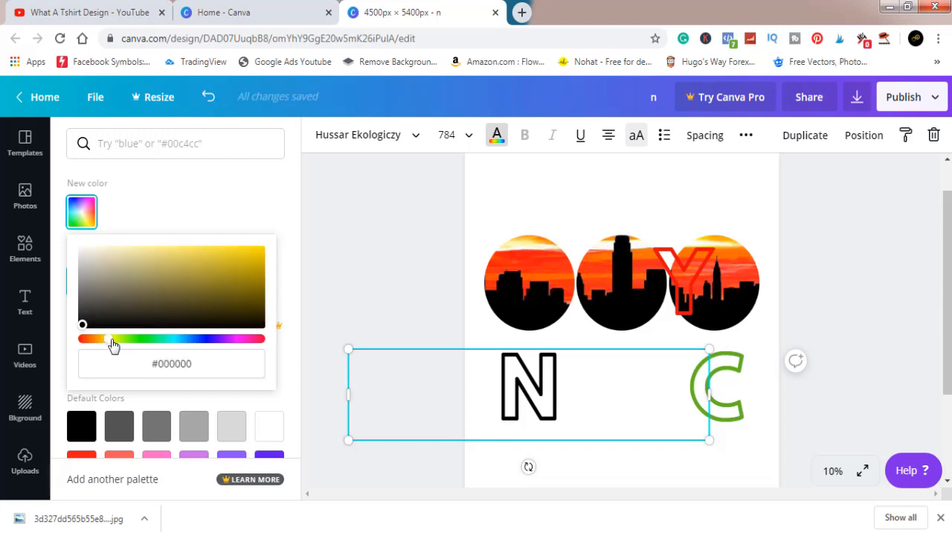
left_click(243, 264)
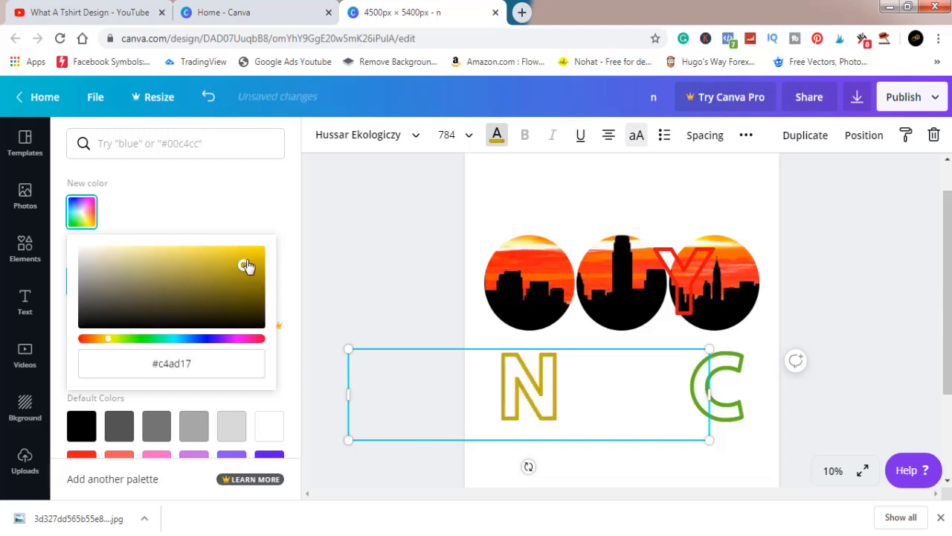
left_click_drag(248, 266, 248, 250)
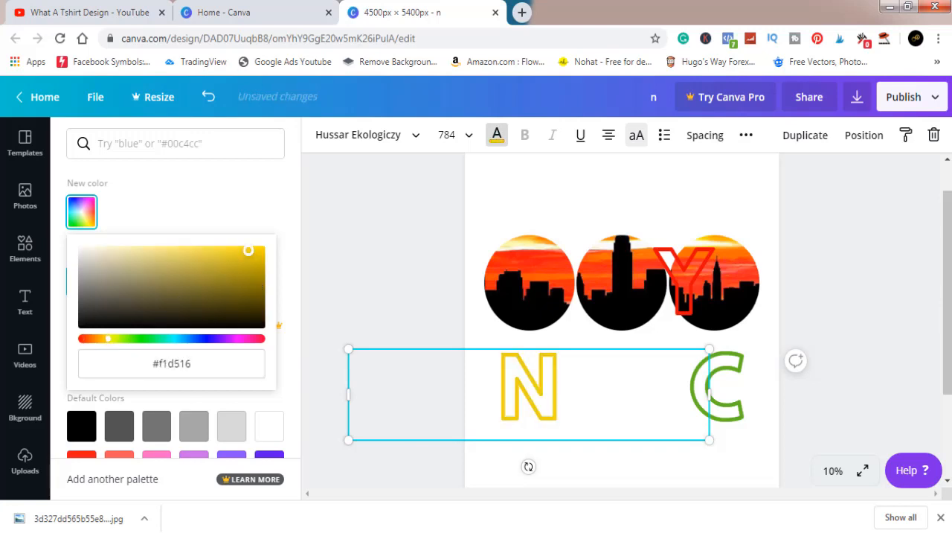
left_click(406, 229)
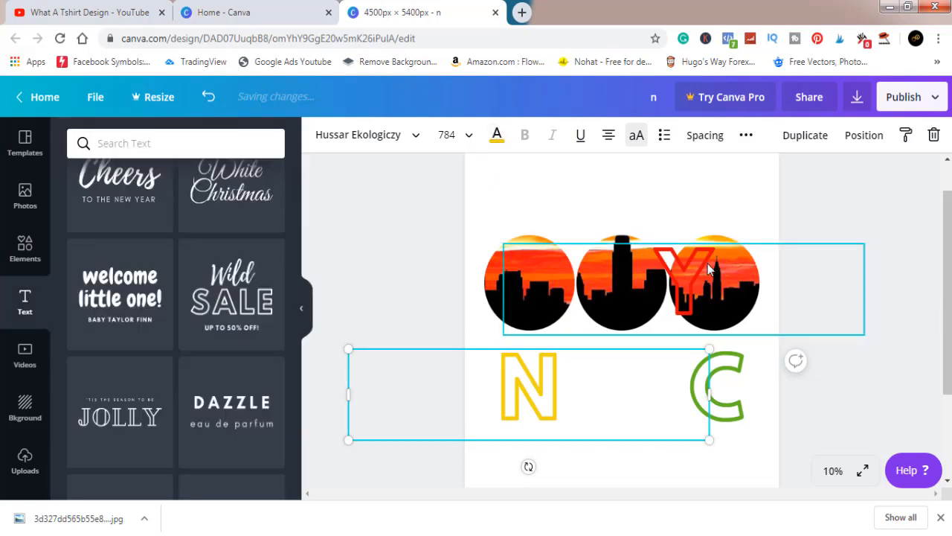
Step: Place the red Y back beneath the middle circle and nudge the green C slightly down
left_click_drag(708, 269, 638, 378)
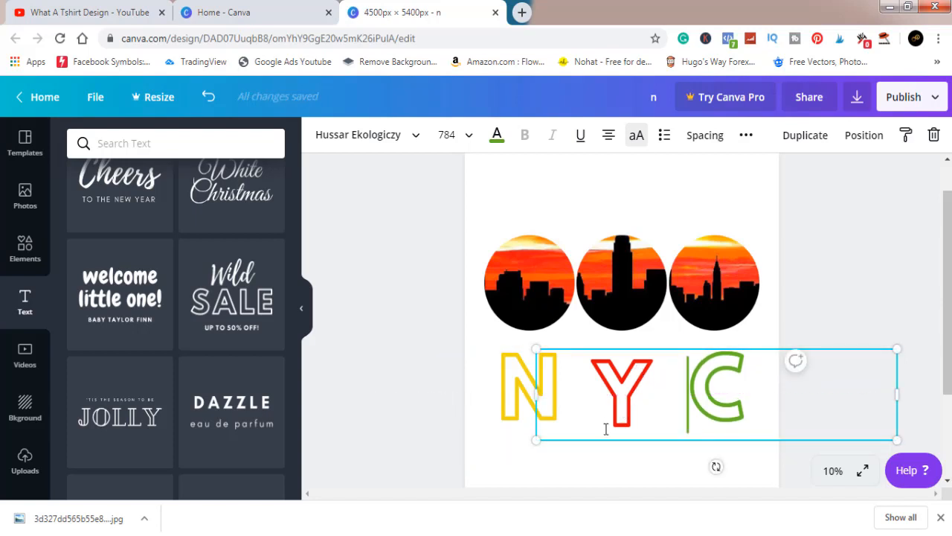
left_click(802, 292)
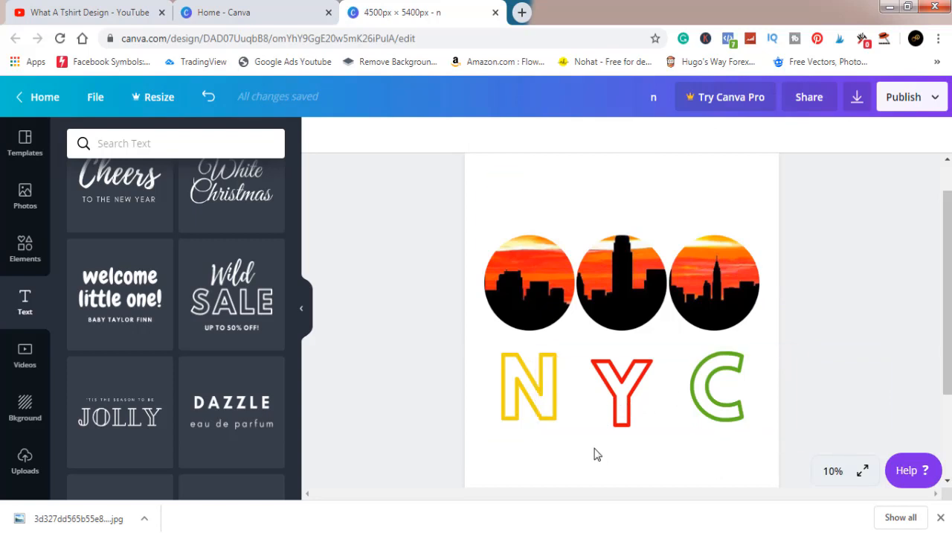
mouse_move(588, 438)
left_mouse_down()
mouse_move(588, 419)
mouse_move(590, 439)
left_mouse_up()
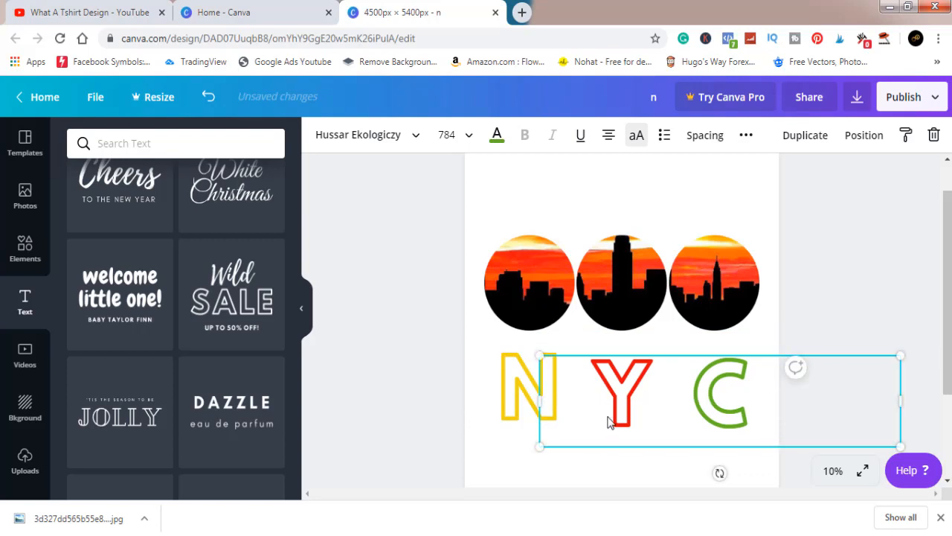
left_click(816, 276)
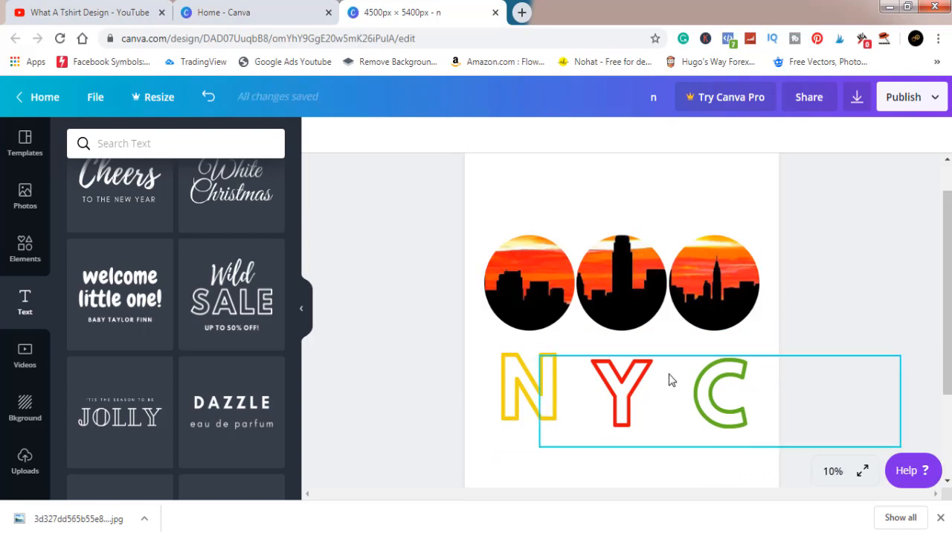
Step: Move the green C out of the way over the third circle and raise the Y level with the N
left_click_drag(638, 386, 685, 233)
left_click(616, 399)
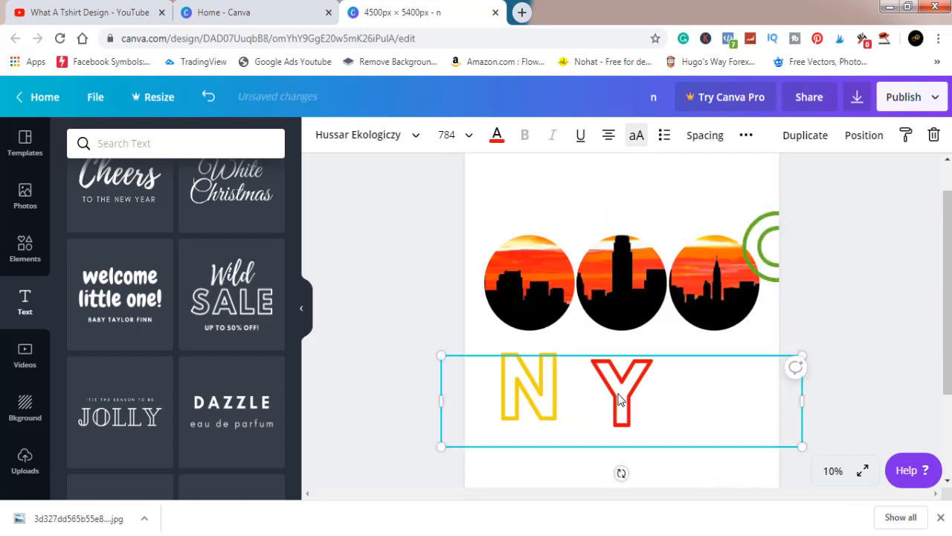
left_click_drag(618, 400, 618, 385)
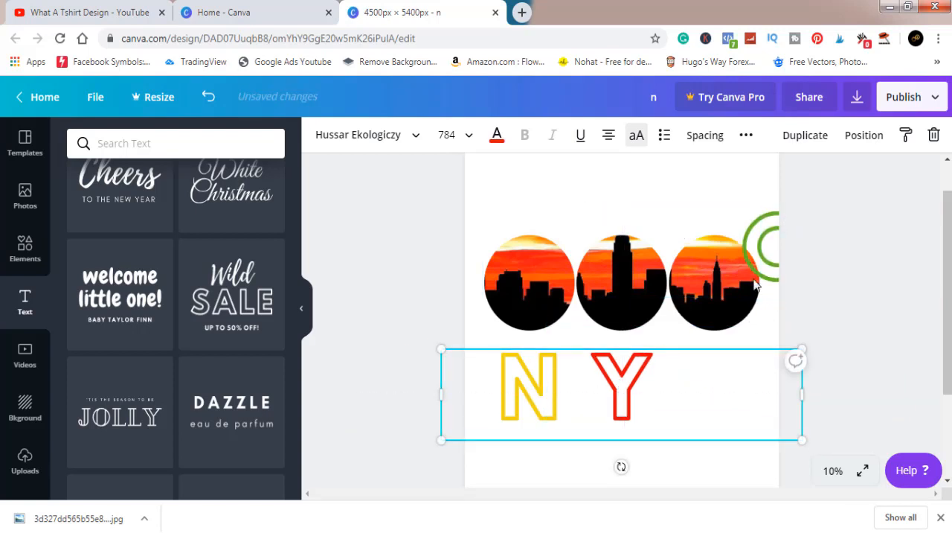
Step: Place the green C beneath the third circle, aligned with the N and Y
left_click(776, 265)
left_click_drag(765, 324, 716, 400)
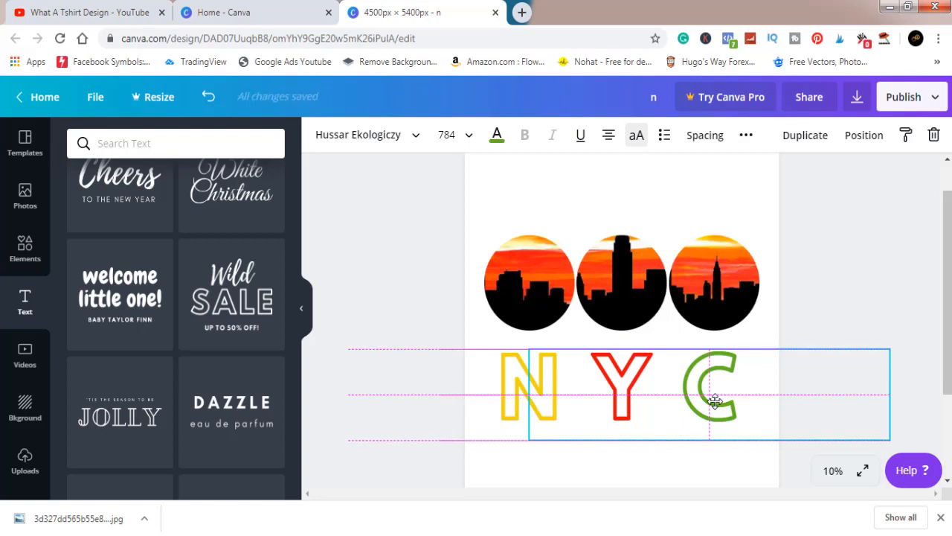
left_click(828, 294)
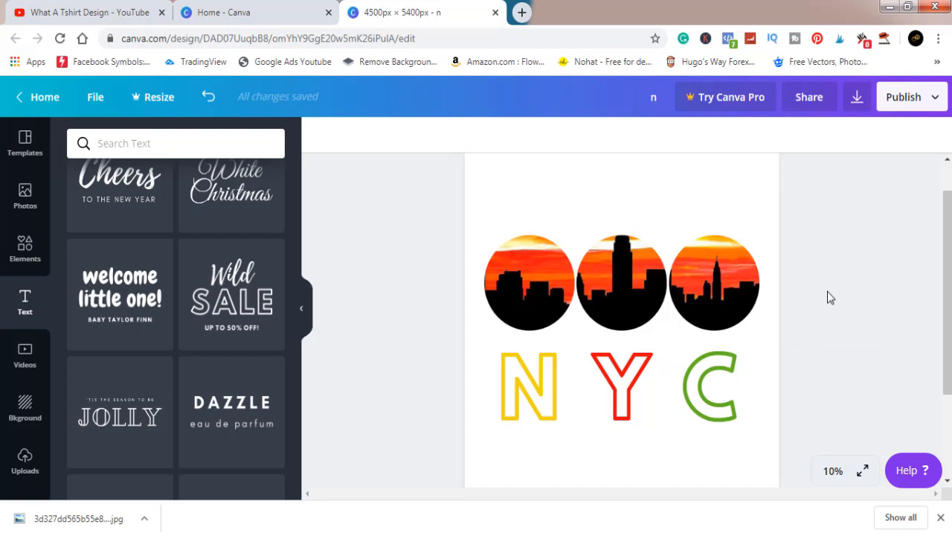
Step: Try to select the letters N, Y and C together
left_click(721, 364)
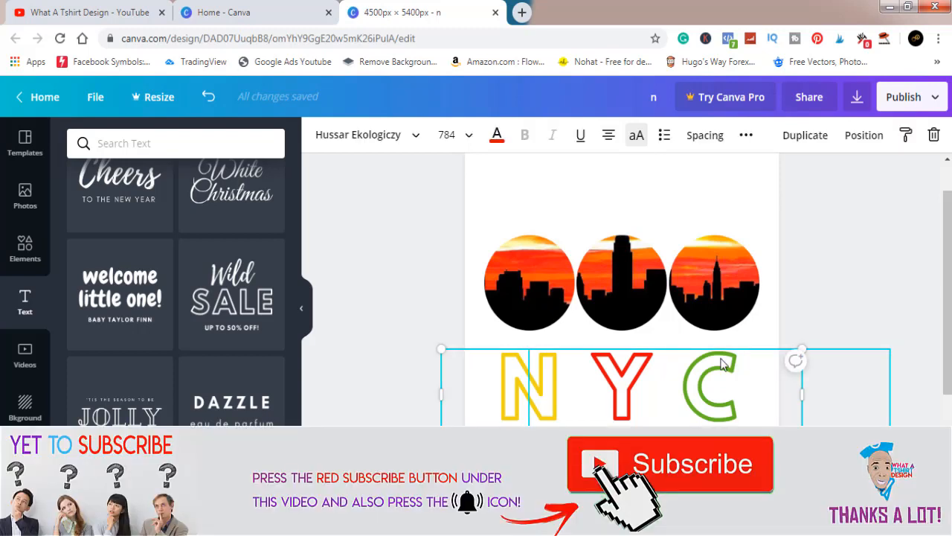
left_click(636, 377, "shift")
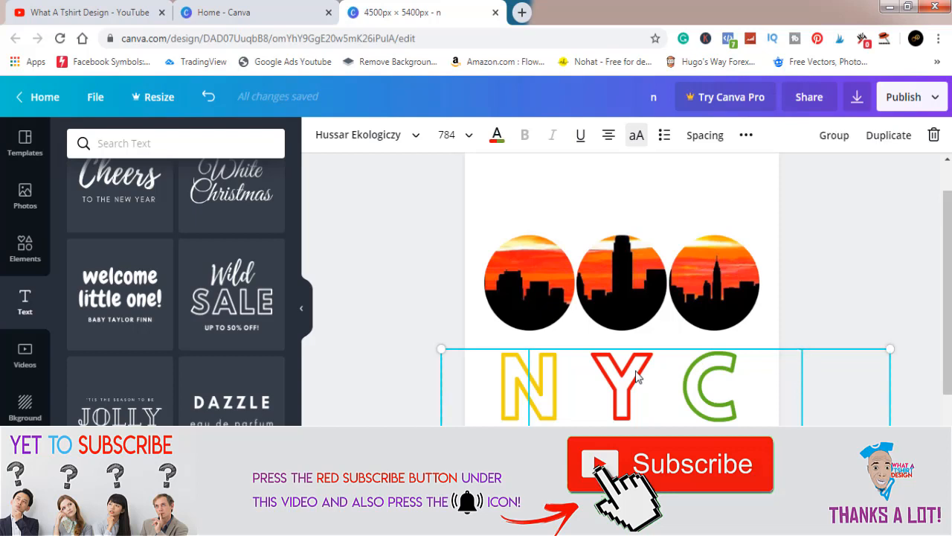
left_click(513, 381, "shift")
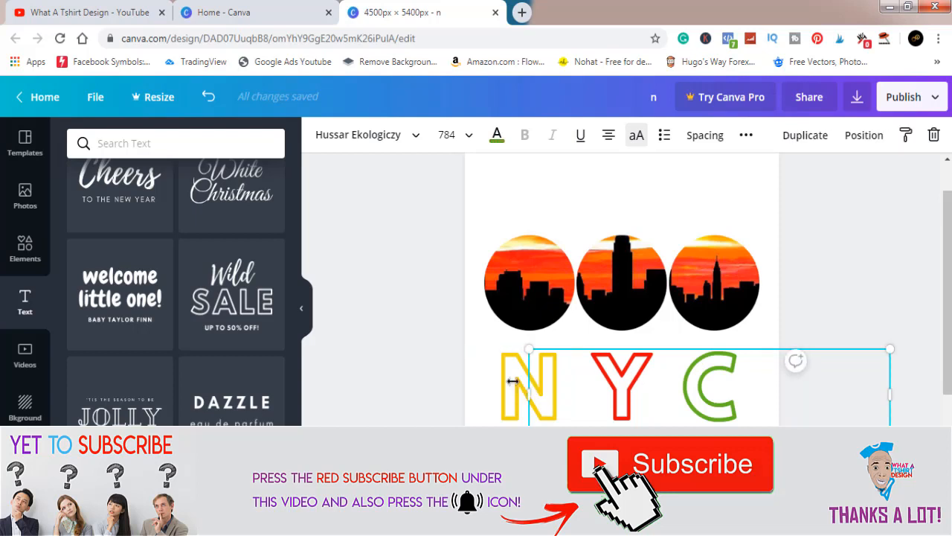
left_click(617, 382, "shift")
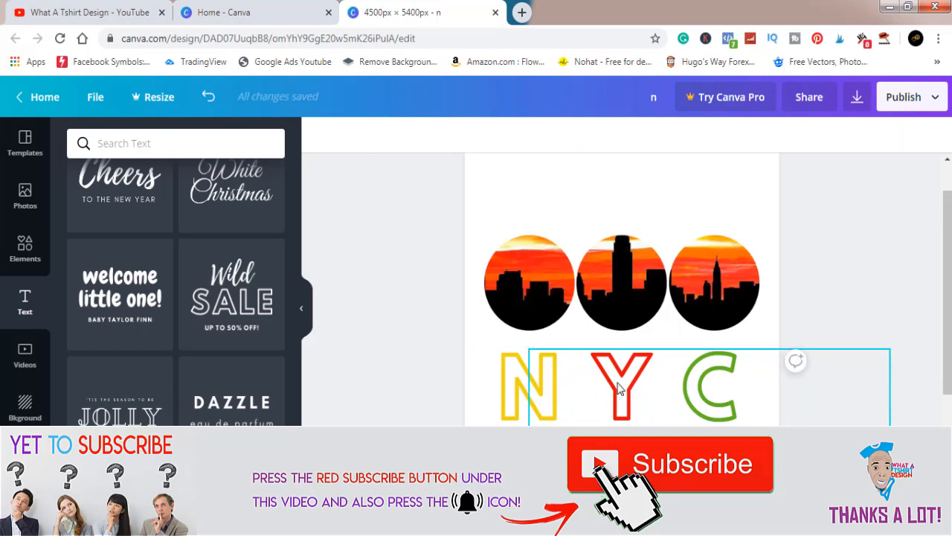
left_click(541, 389)
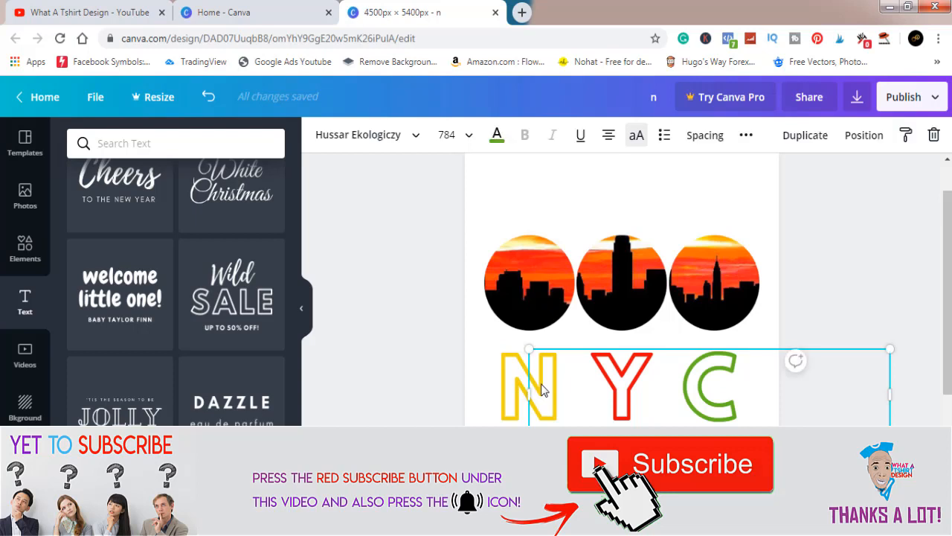
left_click(633, 390)
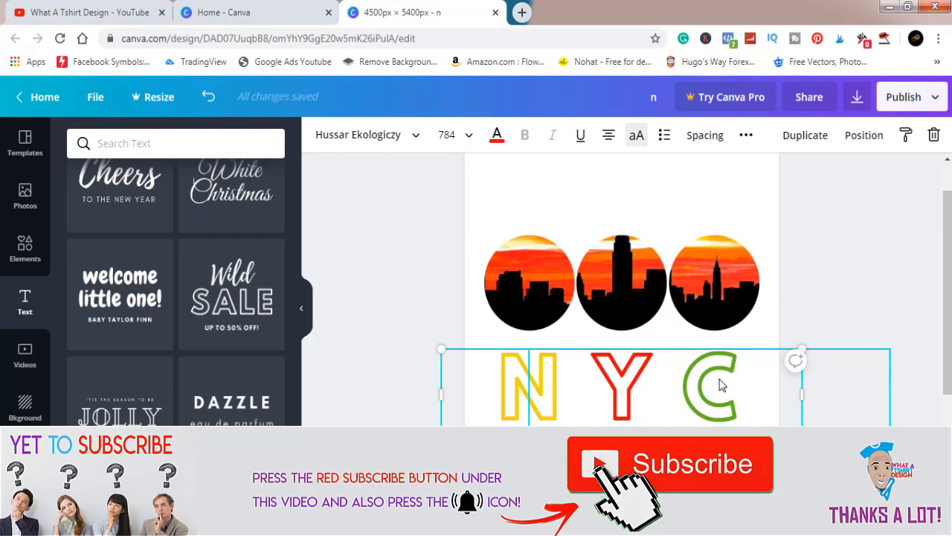
left_click(810, 292)
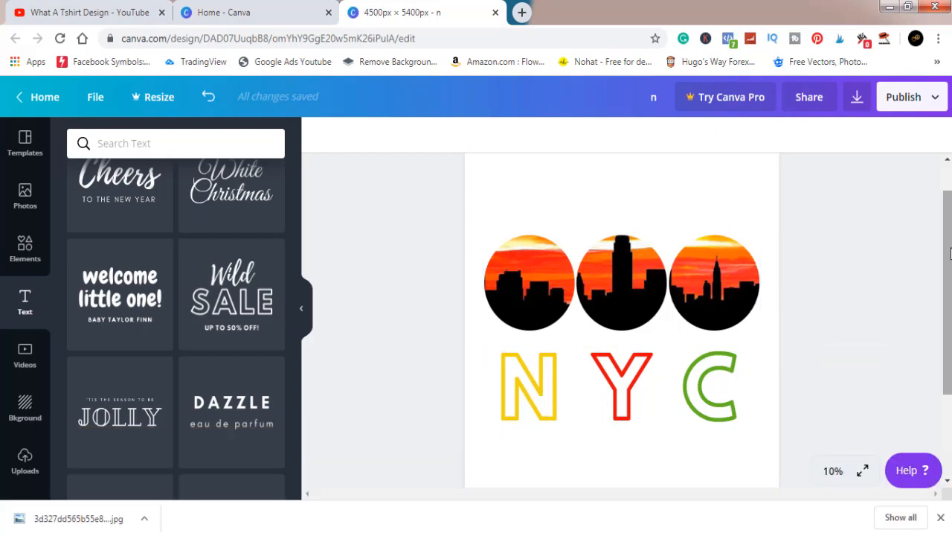
Step: Download the finished NYC design as a PNG at 4500 x 5400 px
scroll(812, 296, "down", 3)
scroll(813, 296, "up", 2)
scroll(951, 245, "up", 2)
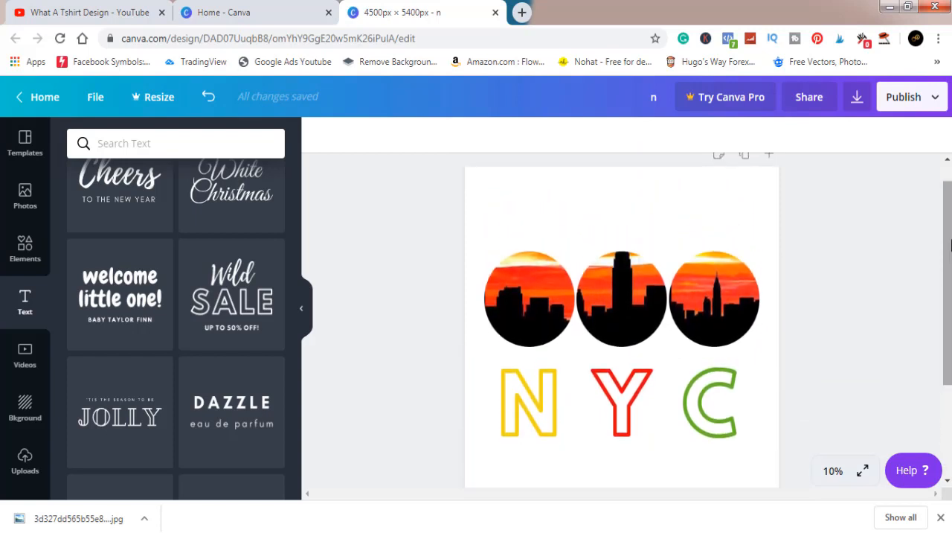
left_click(858, 104)
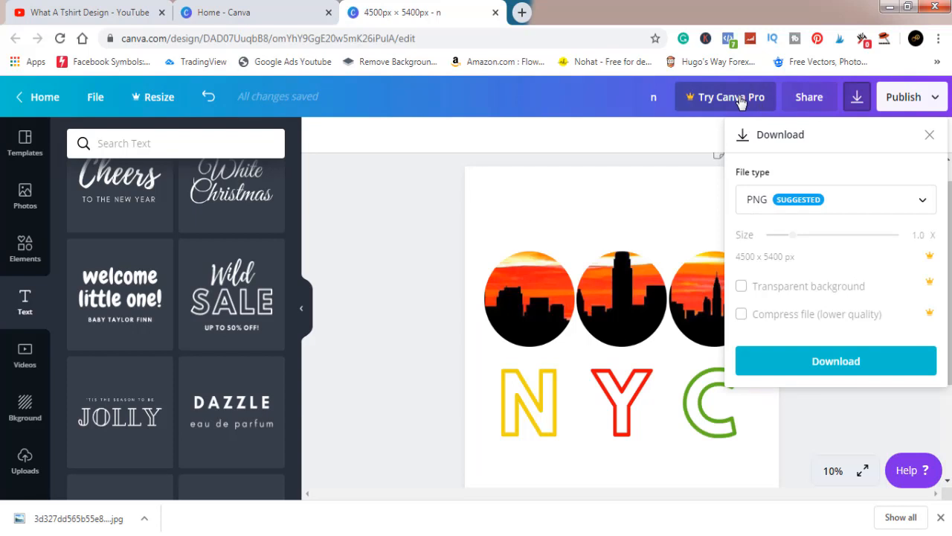
left_click(830, 365)
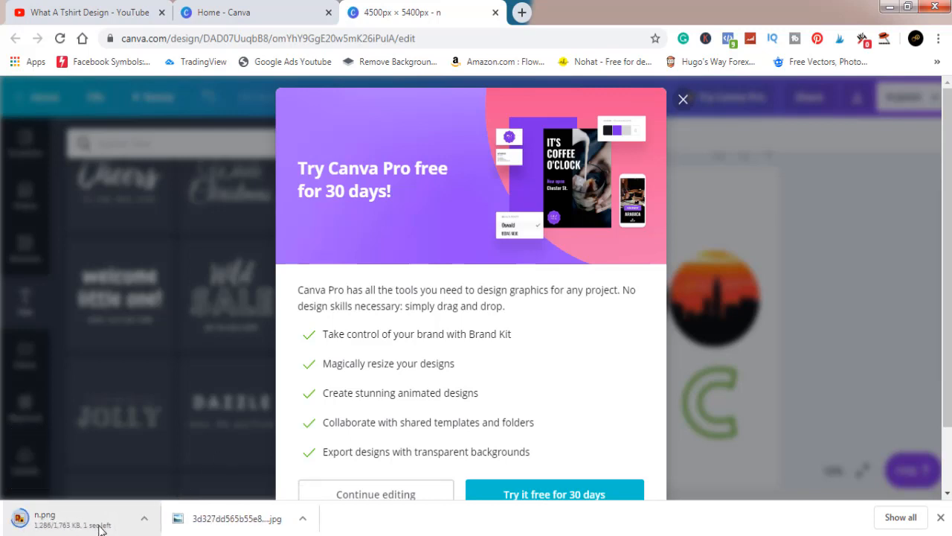
Step: Show the downloaded n.png in its folder and open it with Adobe Photoshop CC
left_click(145, 520)
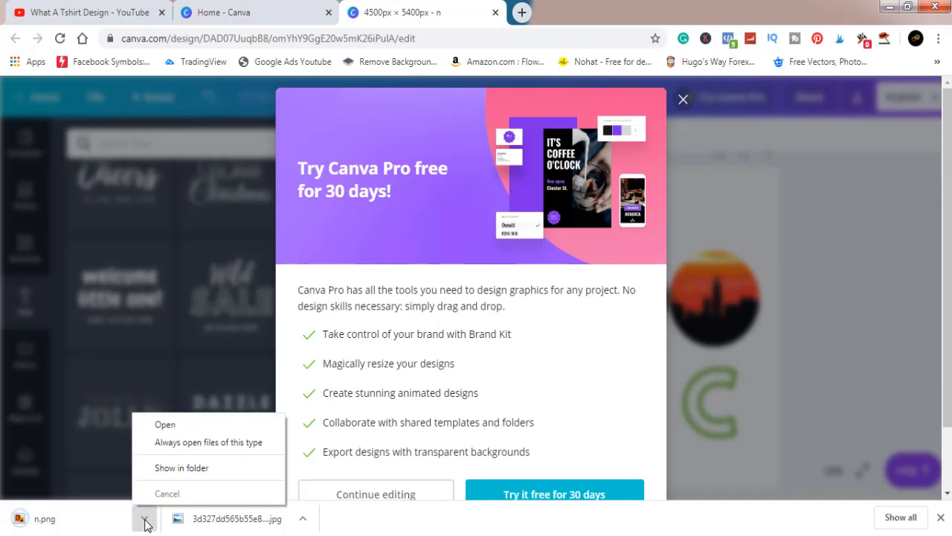
left_click(178, 471)
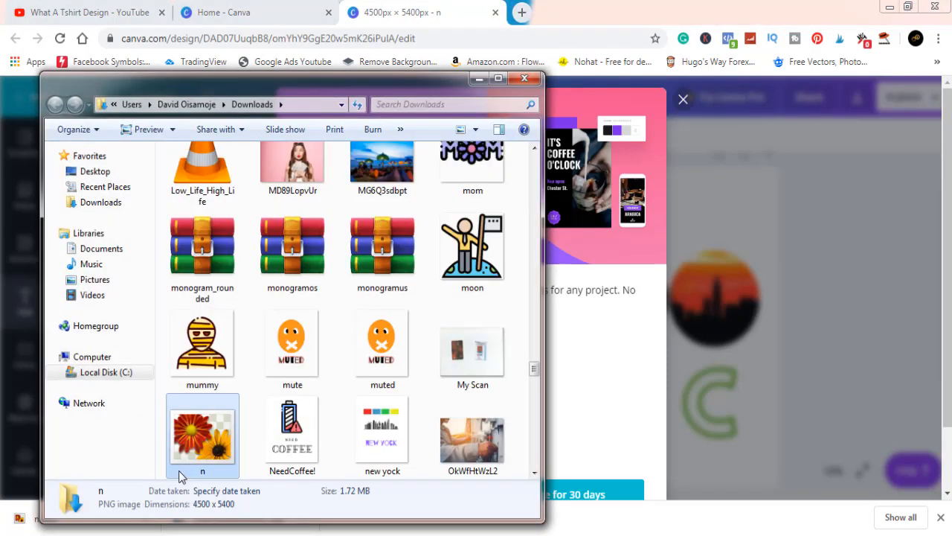
right_click(209, 432)
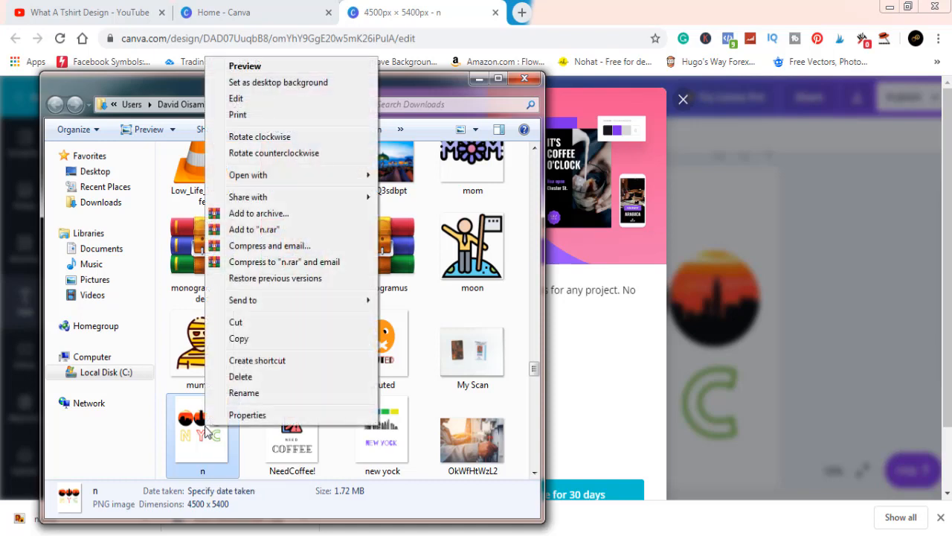
mouse_move(334, 175)
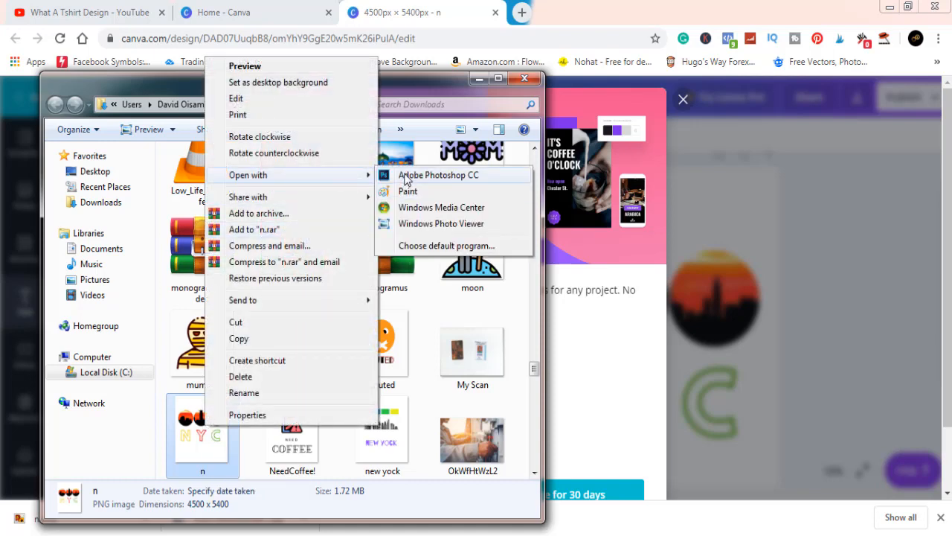
left_click(406, 176)
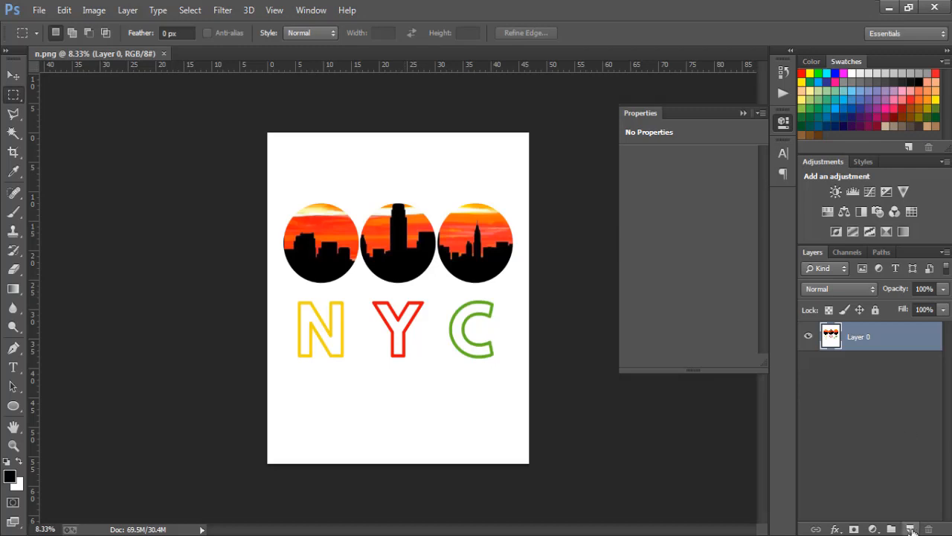
Step: Add a new empty layer and delete the white background around the artwork on Layer 0 using the Magic Wand
left_click(911, 529)
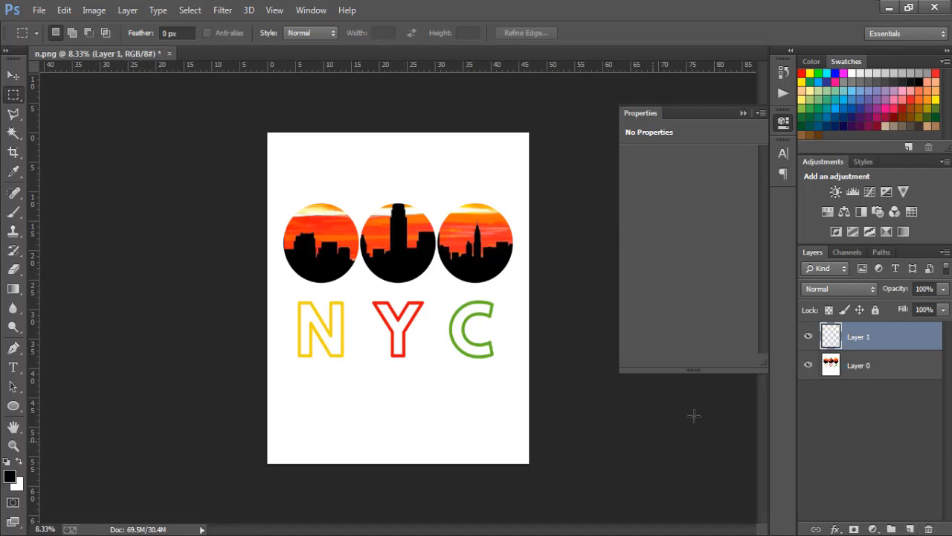
left_click(869, 372)
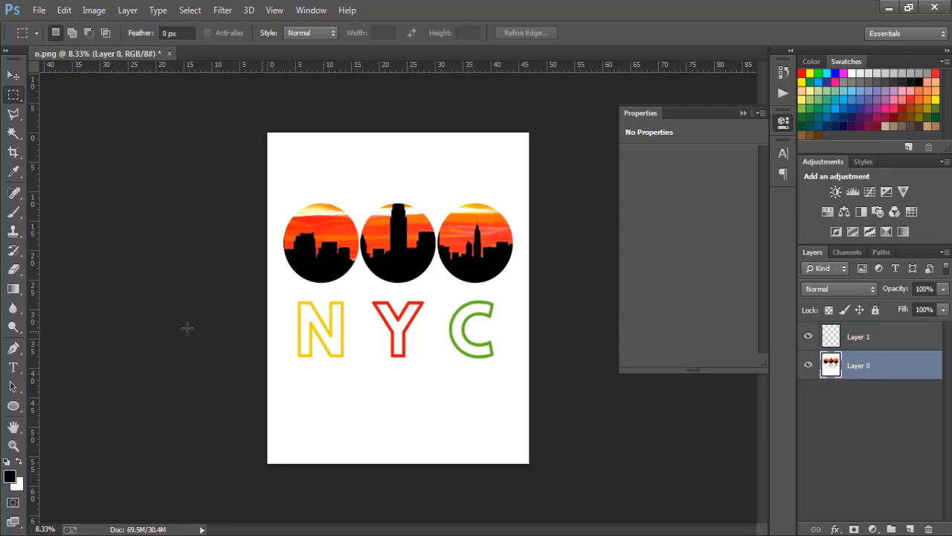
left_click(13, 135)
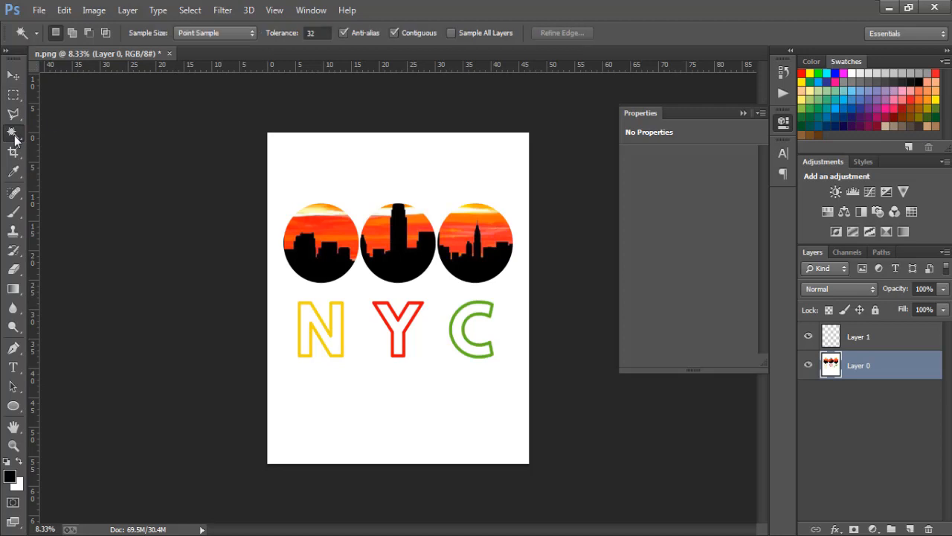
left_click(286, 151)
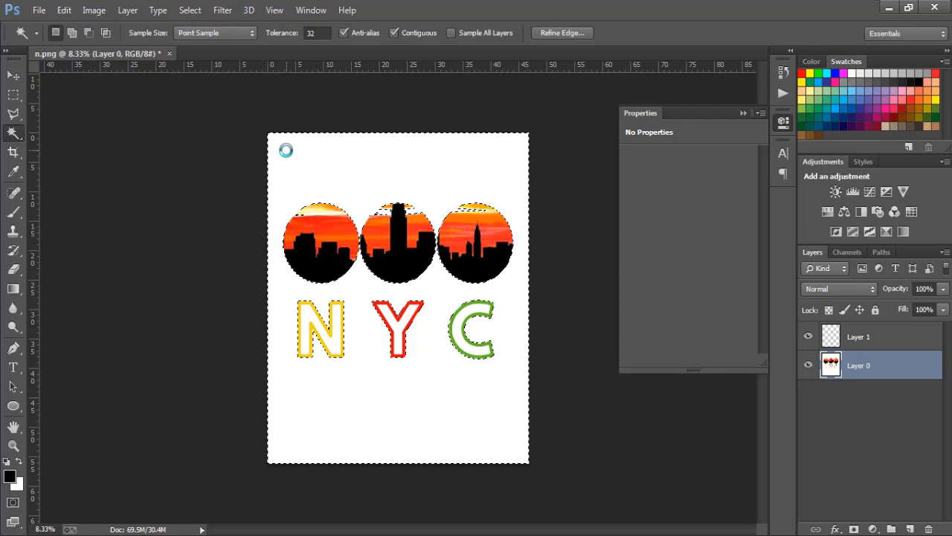
key("Delete")
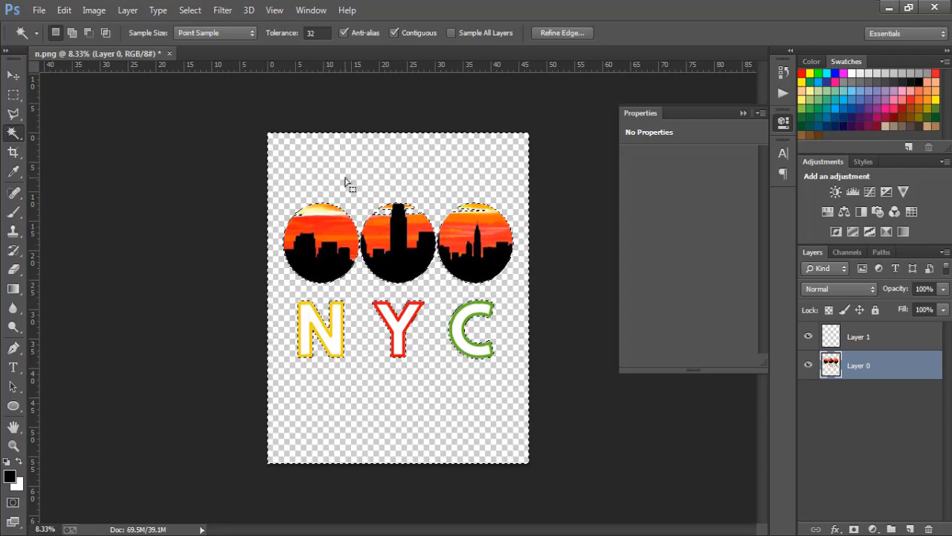
Step: Delete the white fill inside the letters N, Y and C with the Magic Wand and clear the selection
left_click(335, 343)
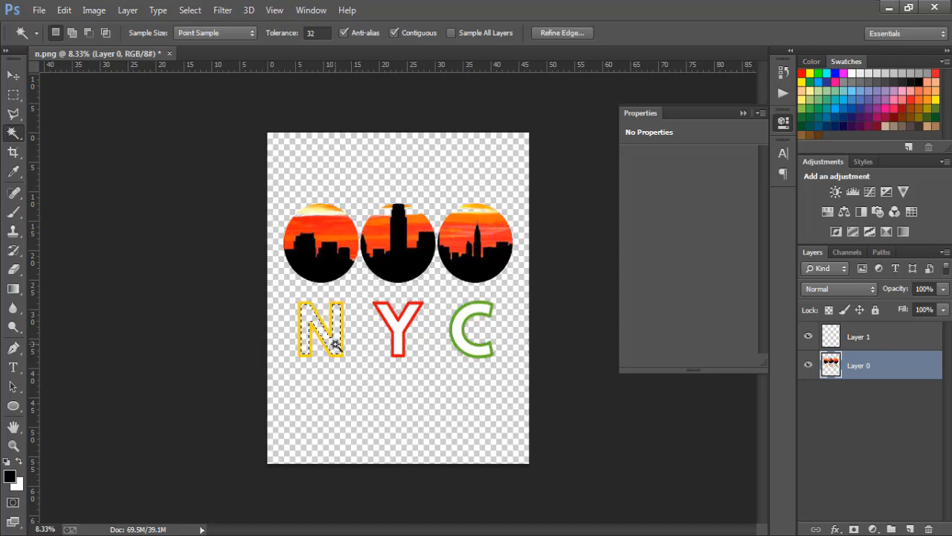
left_click(396, 335)
left_click(457, 332)
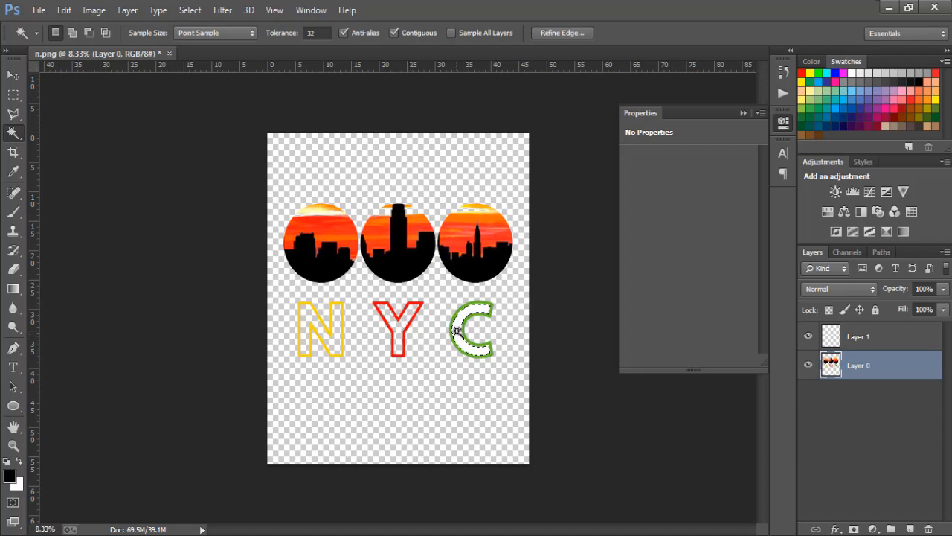
key("ctrl+d")
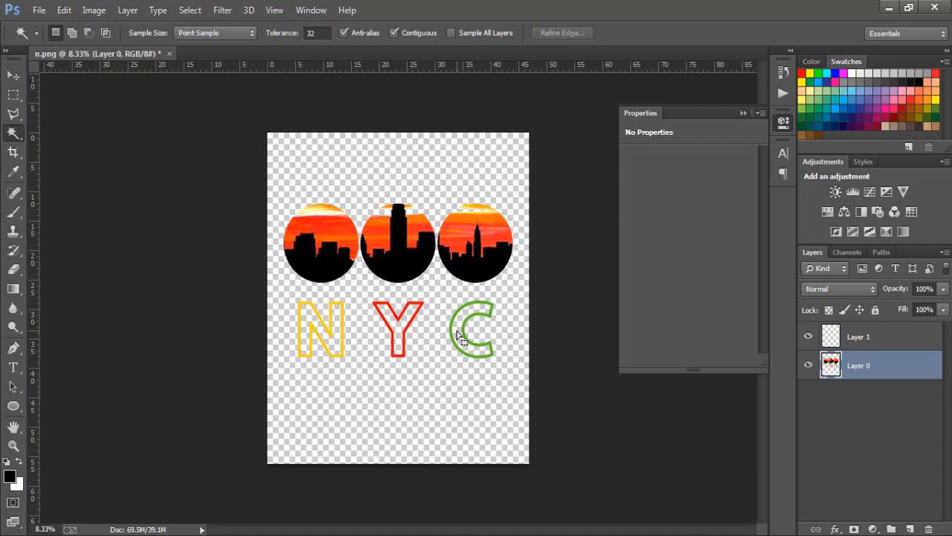
left_click(324, 213)
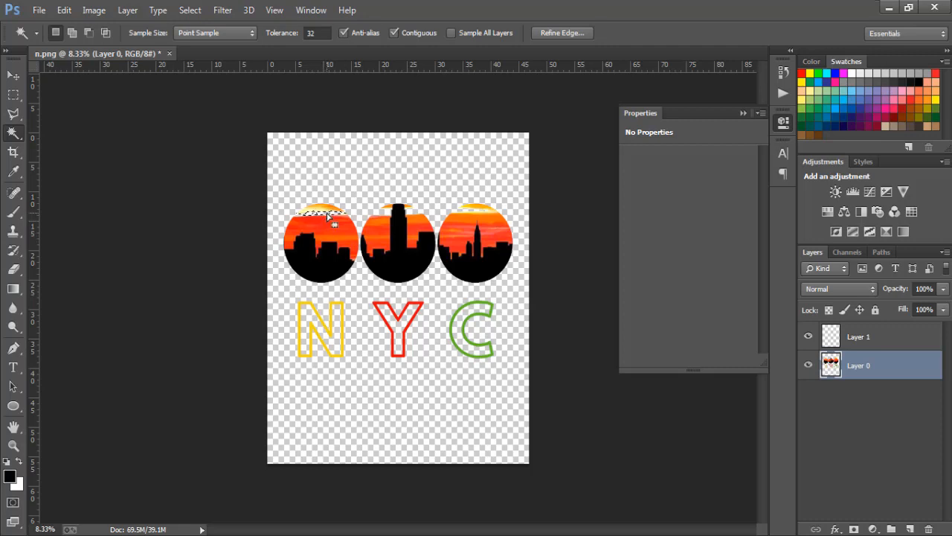
key("ctrl+d")
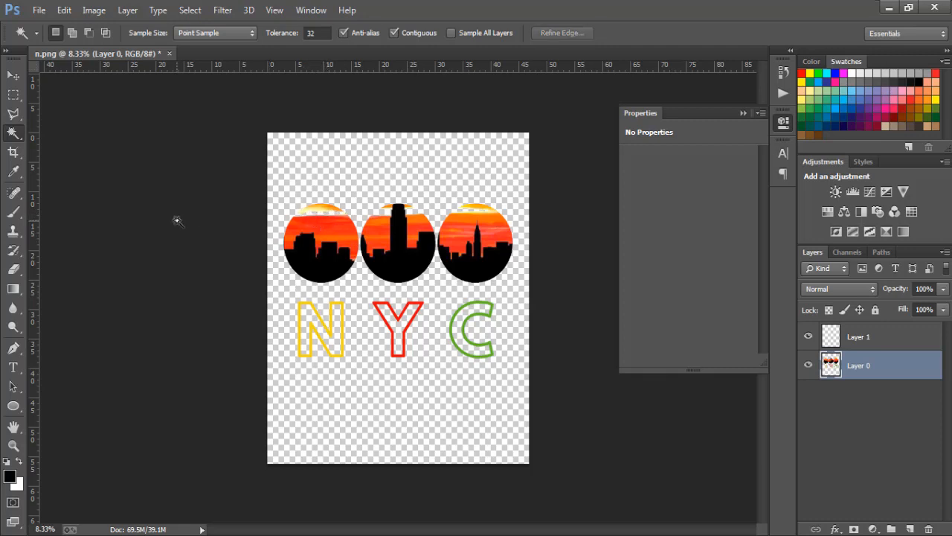
left_click(13, 75)
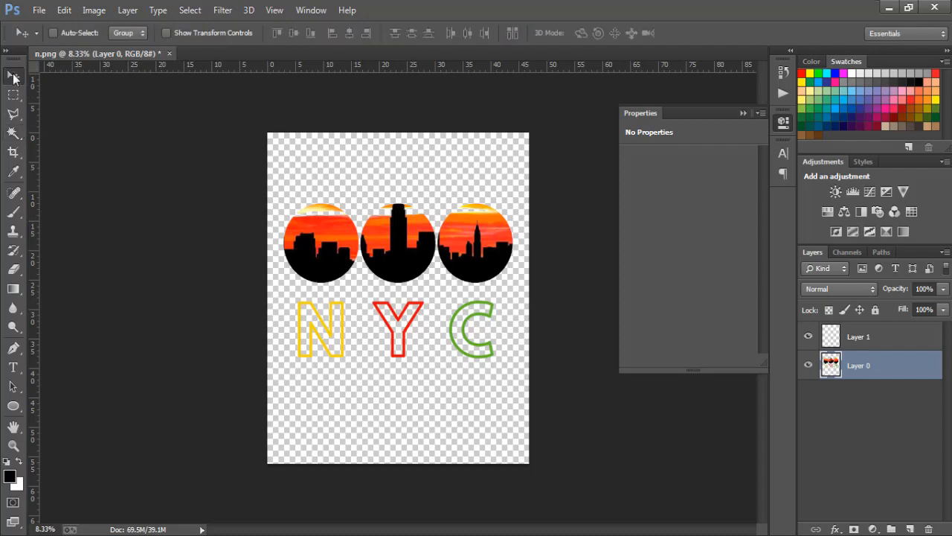
Step: Start saving the design under a new name in the Pictures library, with the file name nyc
left_click(45, 11)
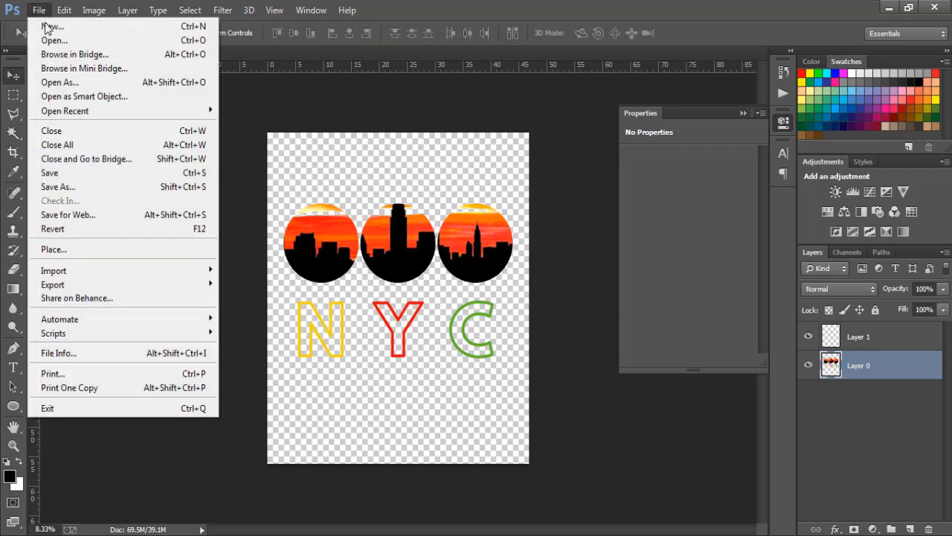
left_click(70, 183)
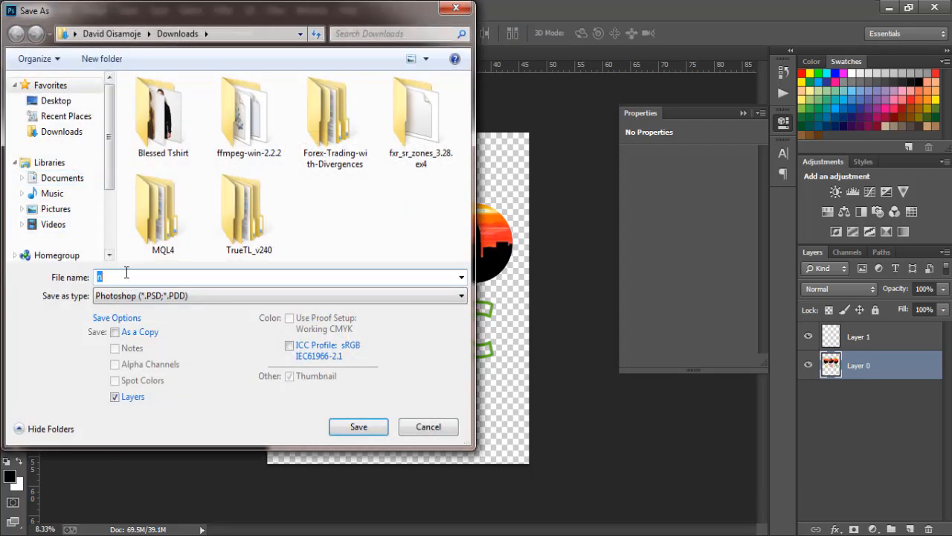
left_click(54, 209)
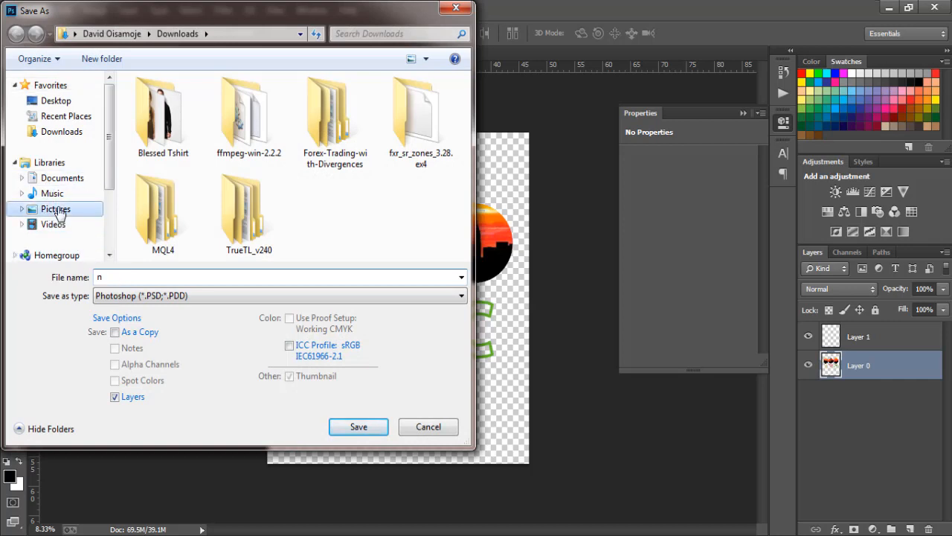
double_click(109, 277)
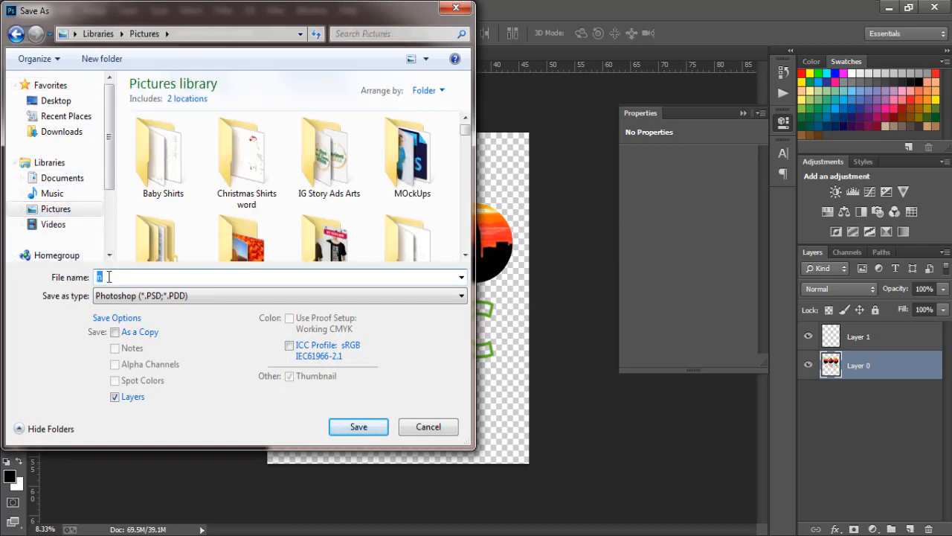
type("nyc")
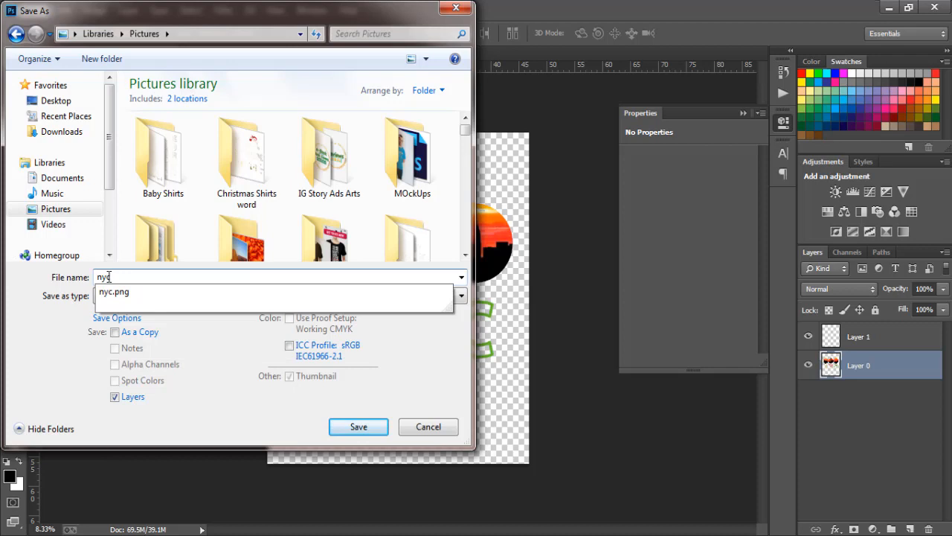
key("Tab")
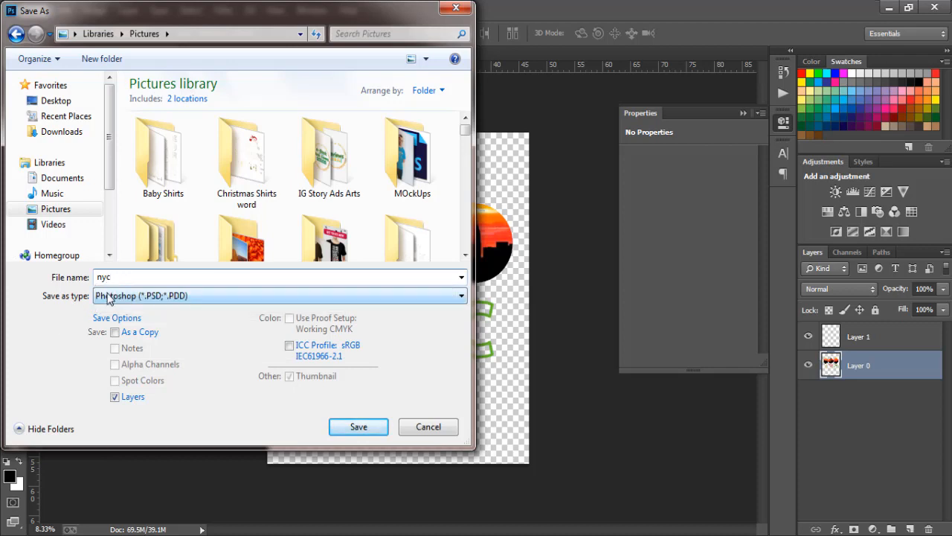
Step: Set the file type to PNG and save over the existing nyc.png with Smallest / Slow compression and no interlacing
left_click(108, 297)
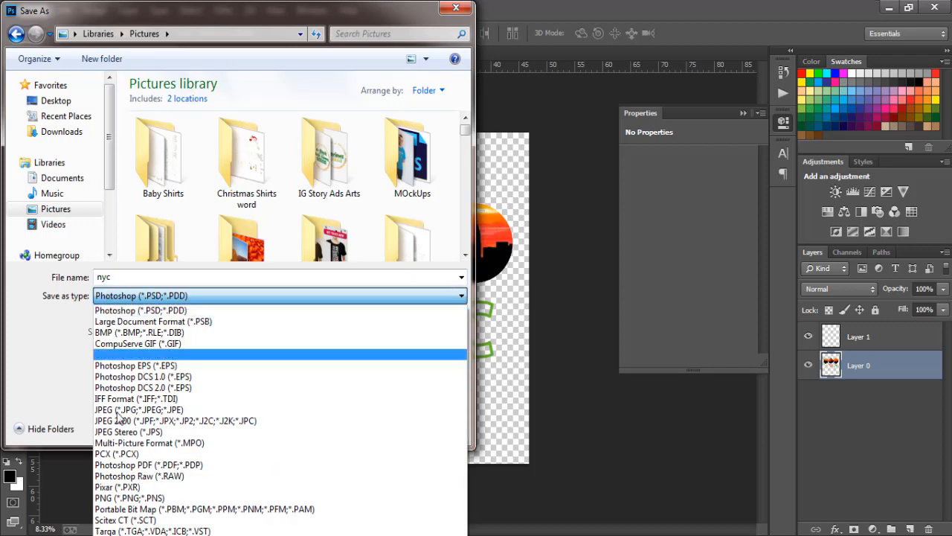
left_click(126, 497)
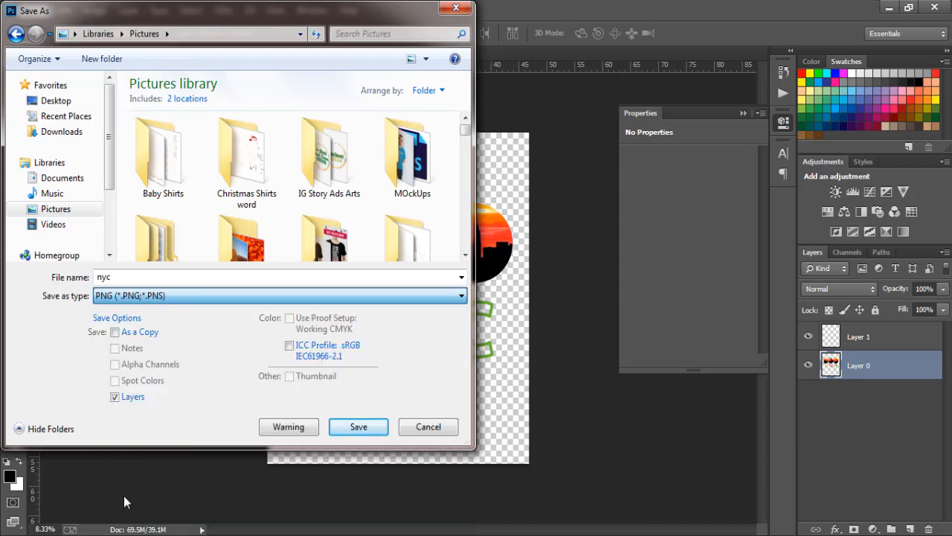
left_click(355, 428)
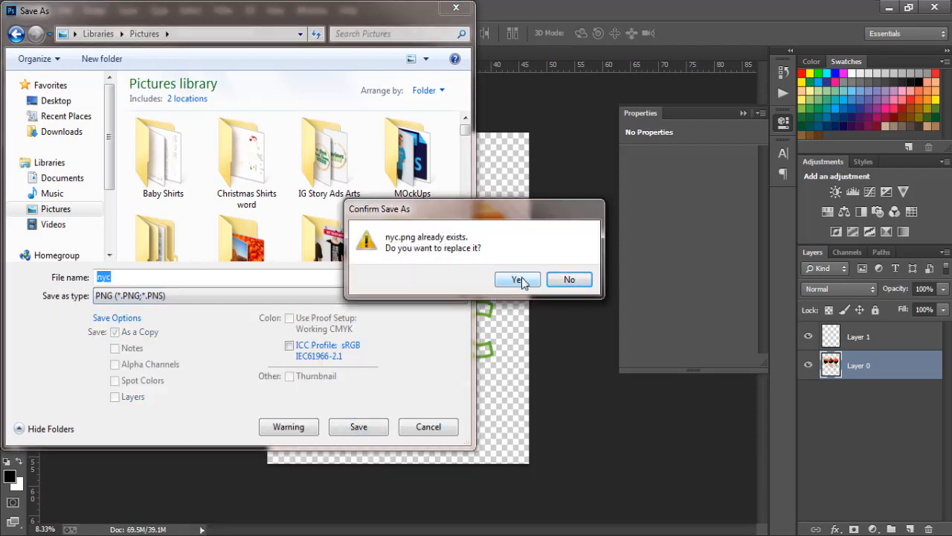
left_click(521, 281)
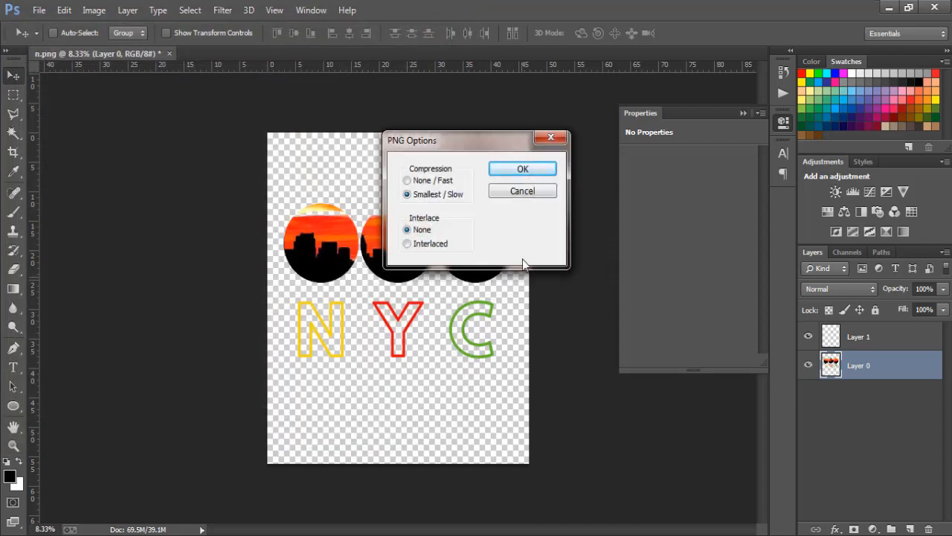
left_click(519, 170)
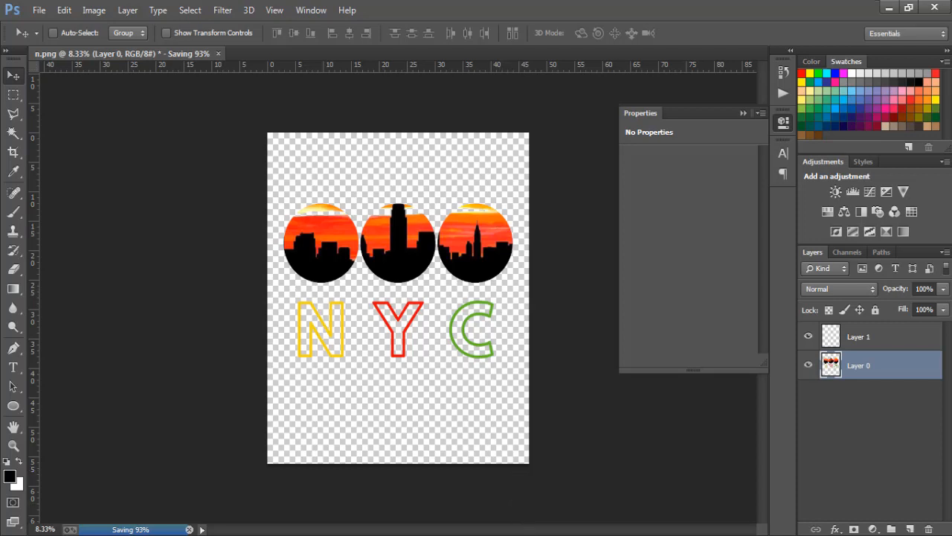
left_click(537, 534)
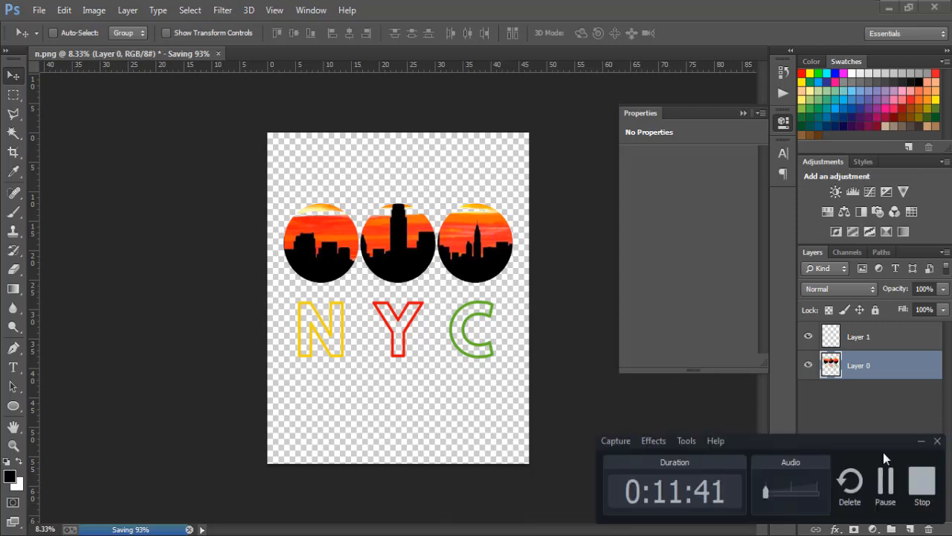
left_click(921, 480)
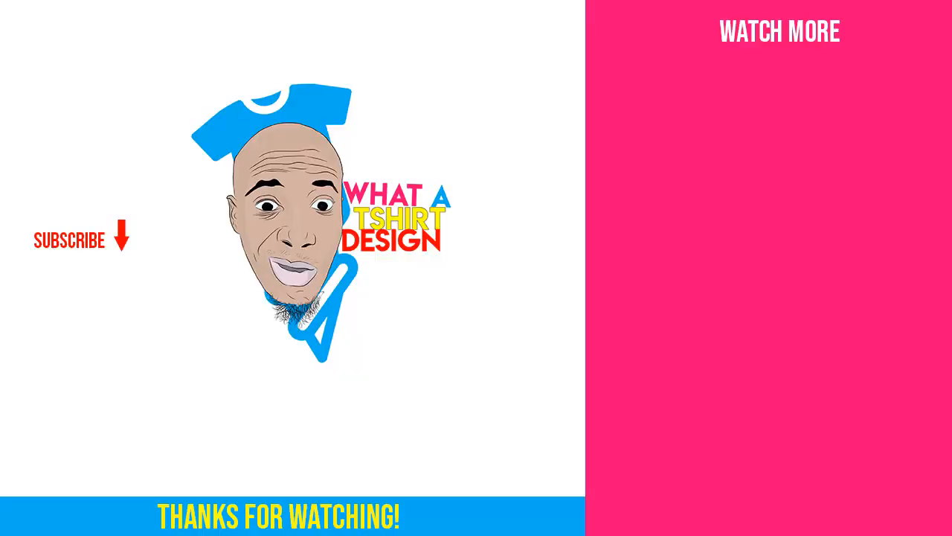